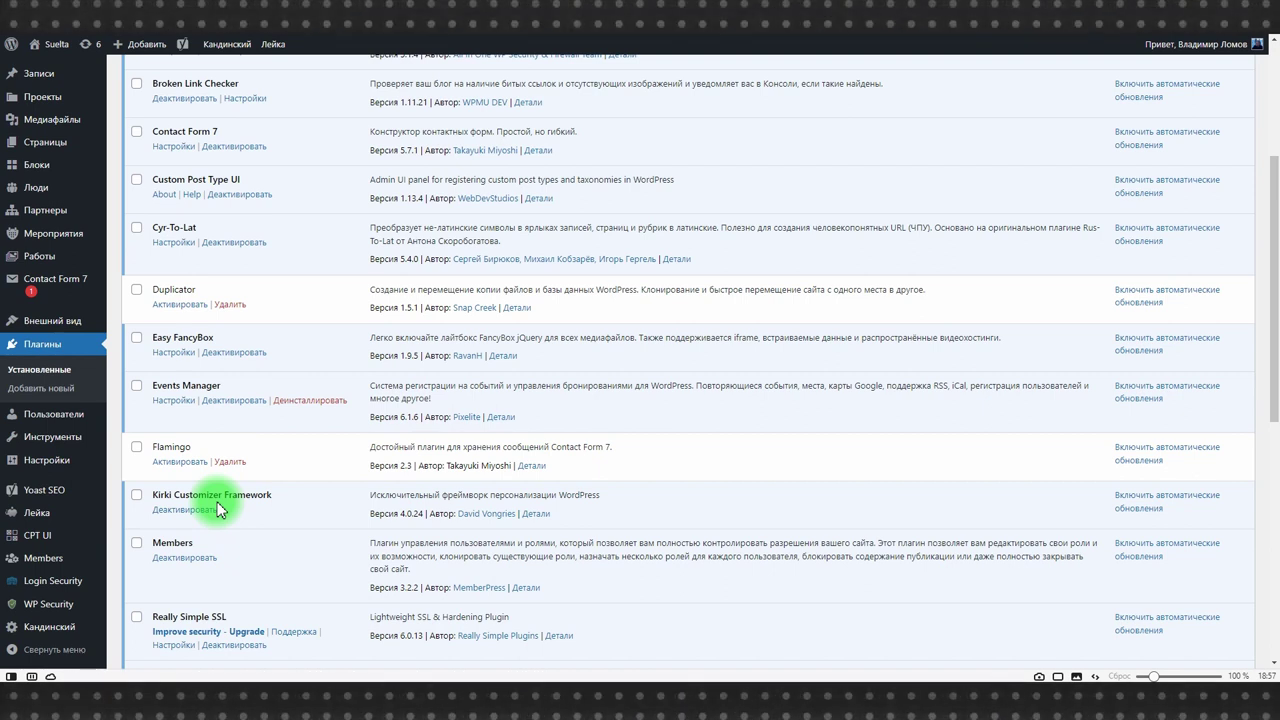
Look through the whole list of installed plugins and their descriptions
scroll(219, 509, down, 5)
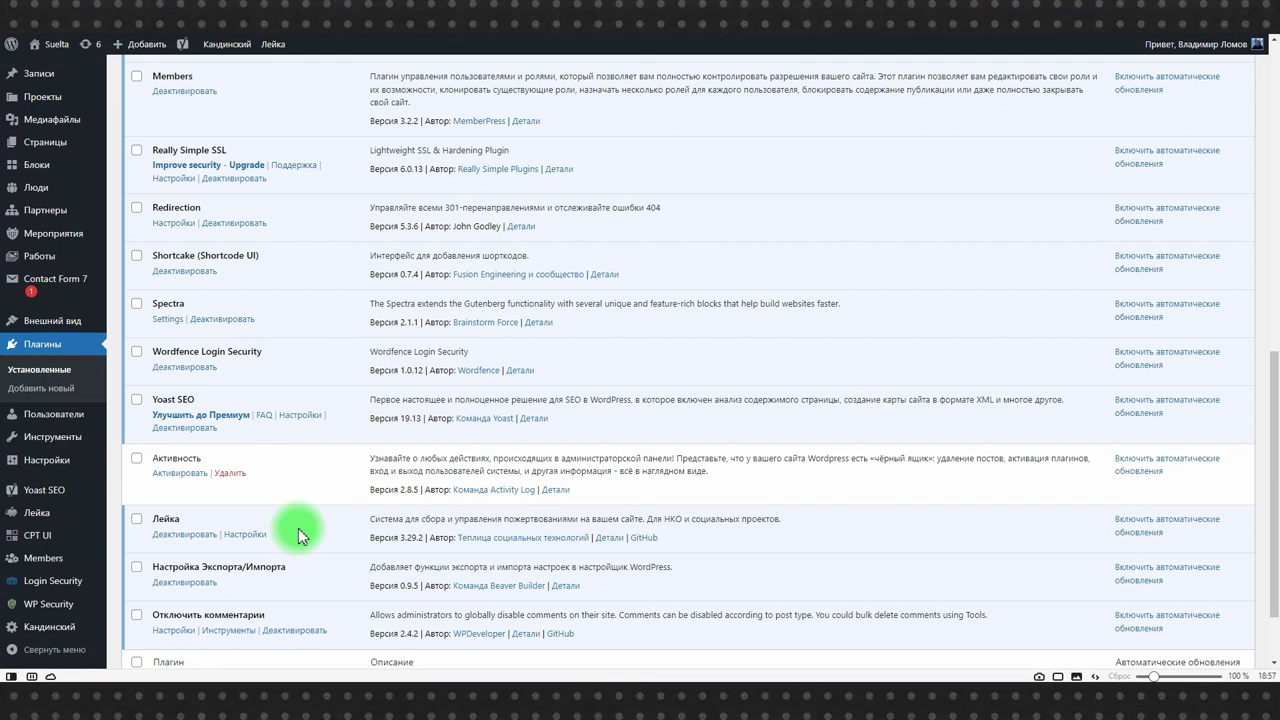
scroll(298, 528, down, 2)
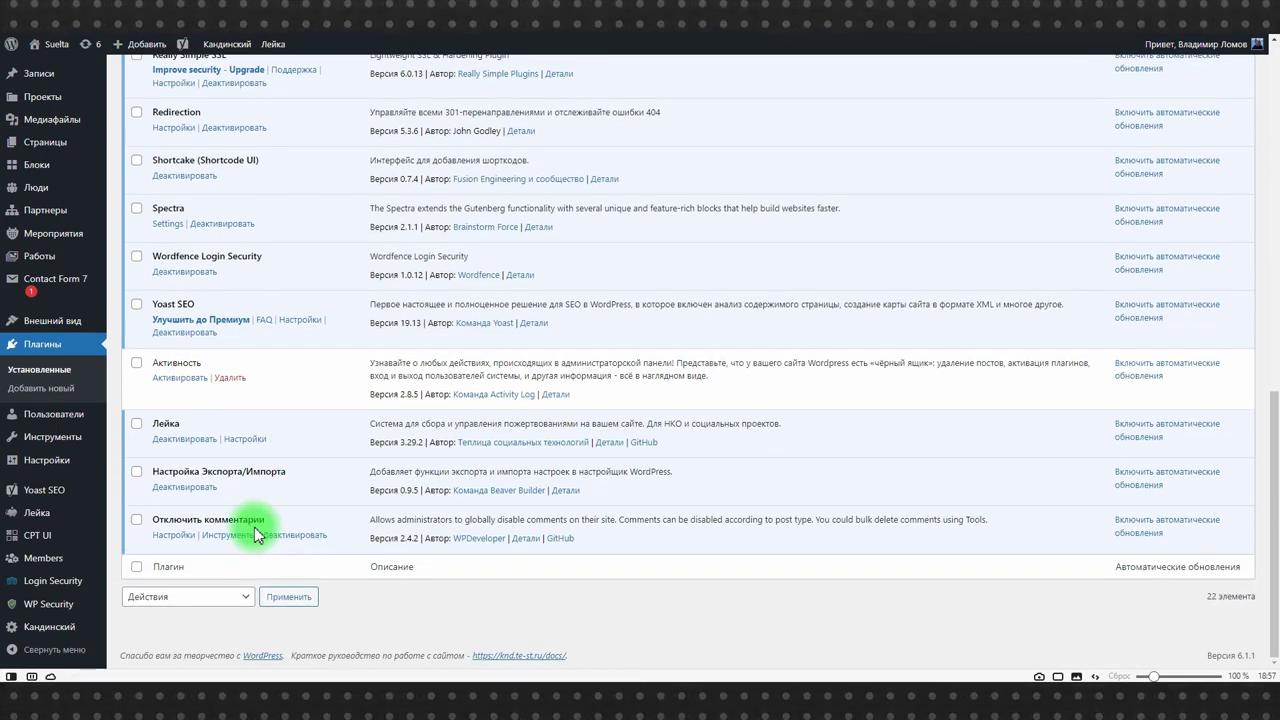
scroll(254, 530, up, 8)
scroll(254, 528, down, 4)
scroll(180, 260, up, 2)
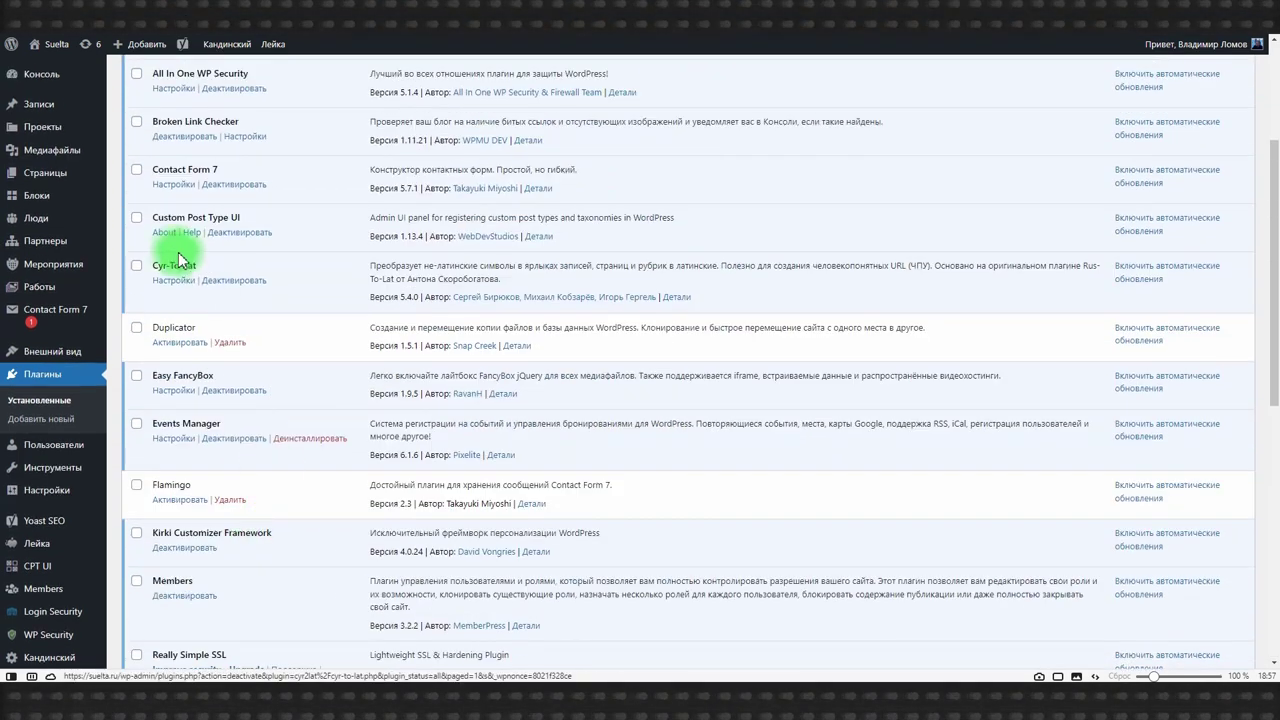
Create a new post titled "Статья" with the paragraph "Хорошая статья" and save it as a draft
click(33, 112)
click(207, 88)
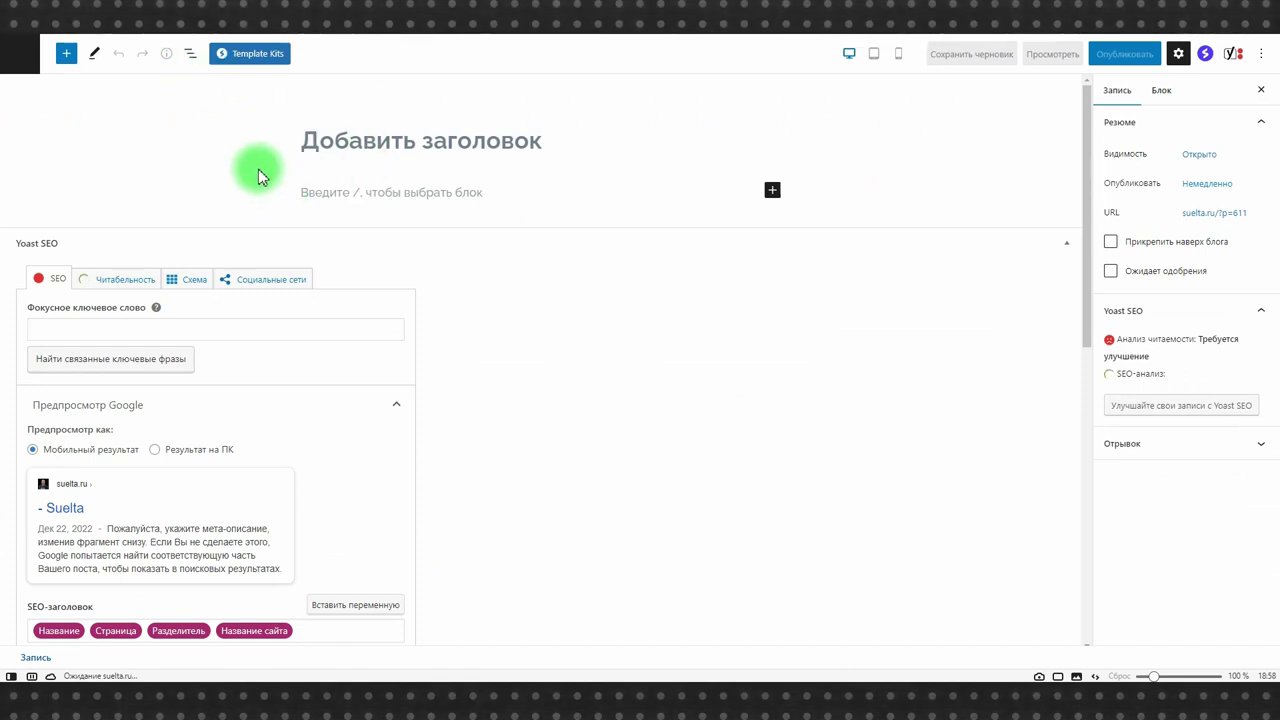
click(328, 140)
text(Статья)
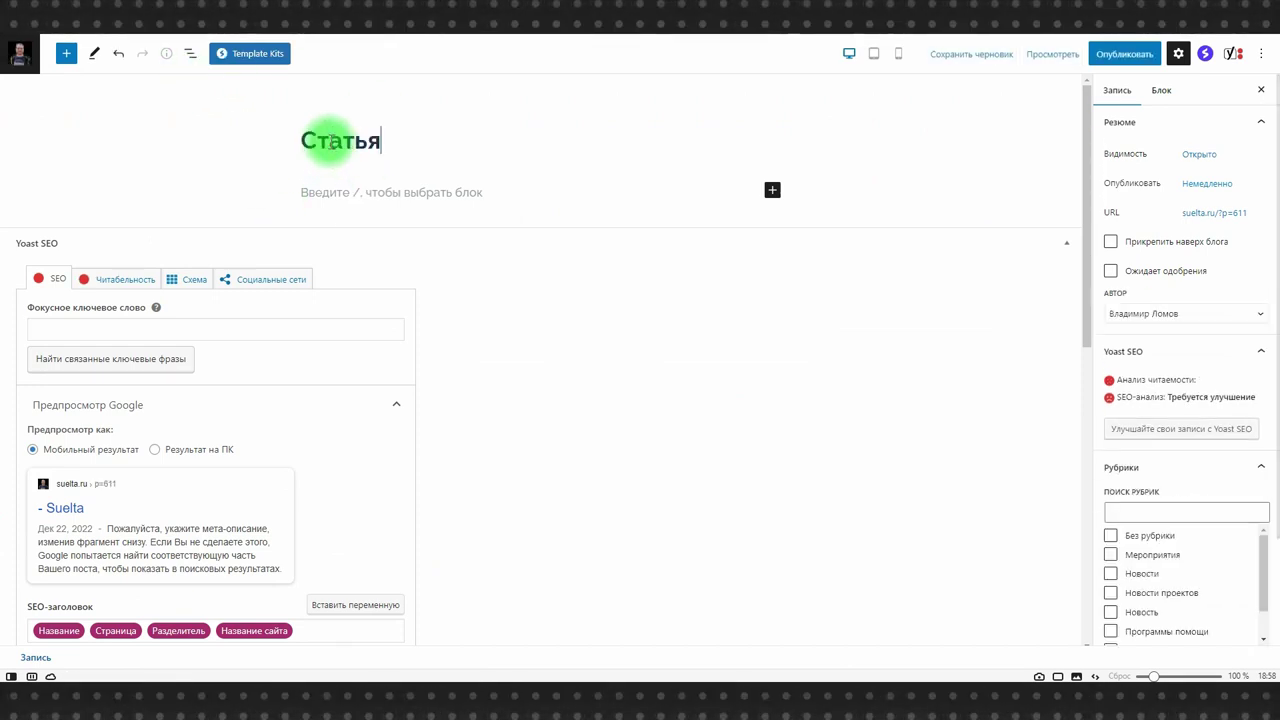
key(Return)
text(Хорошая статья)
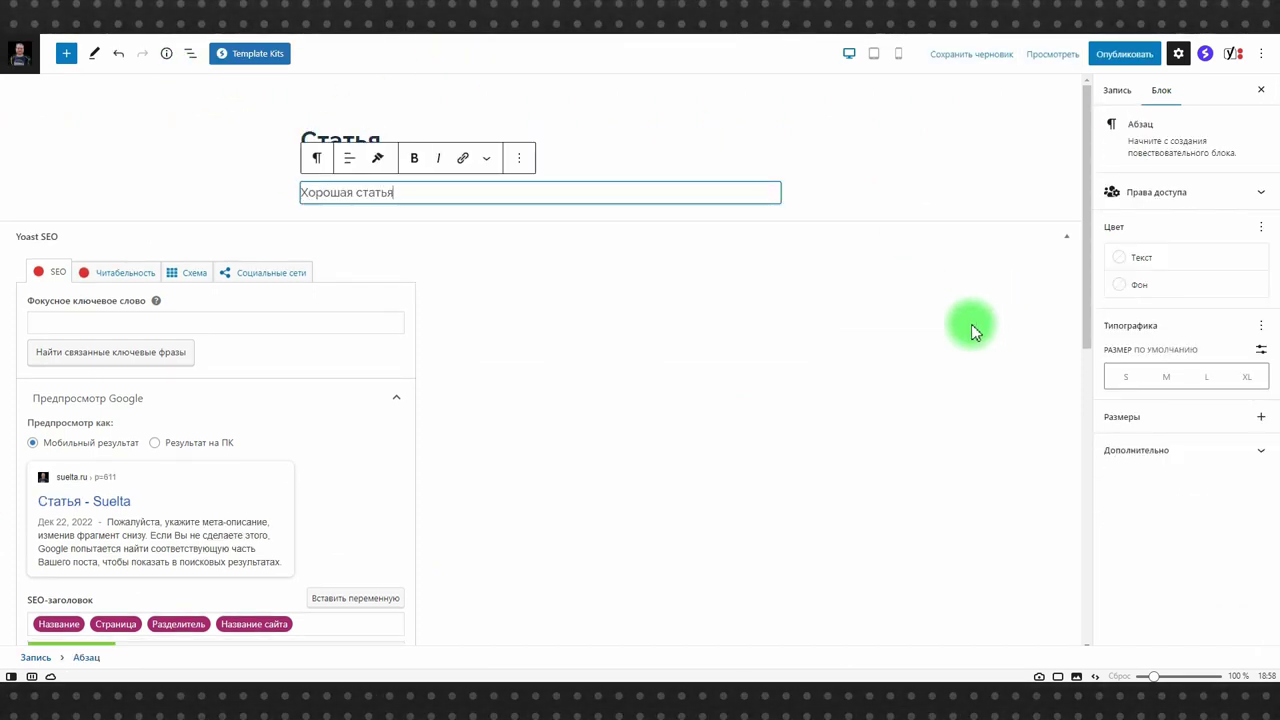
click(1112, 92)
click(990, 163)
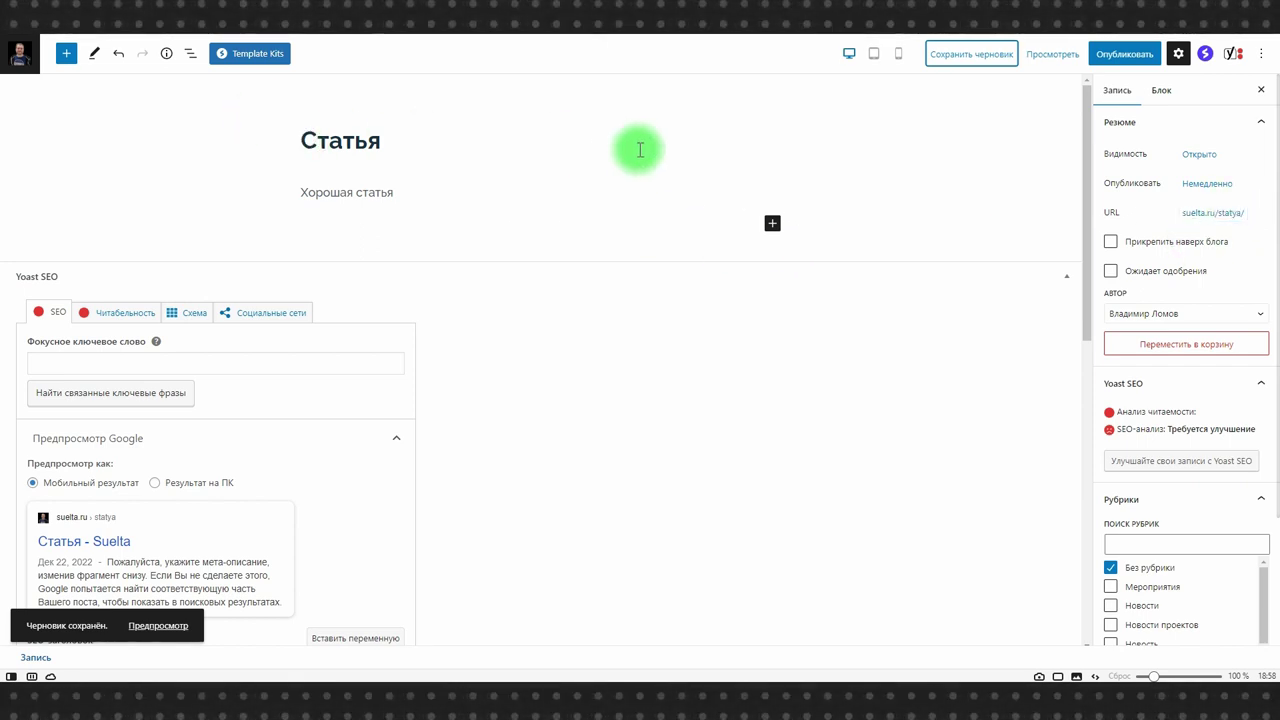
Change the post title to "Хорошая Статья про нас" and save the draft again
click(301, 140)
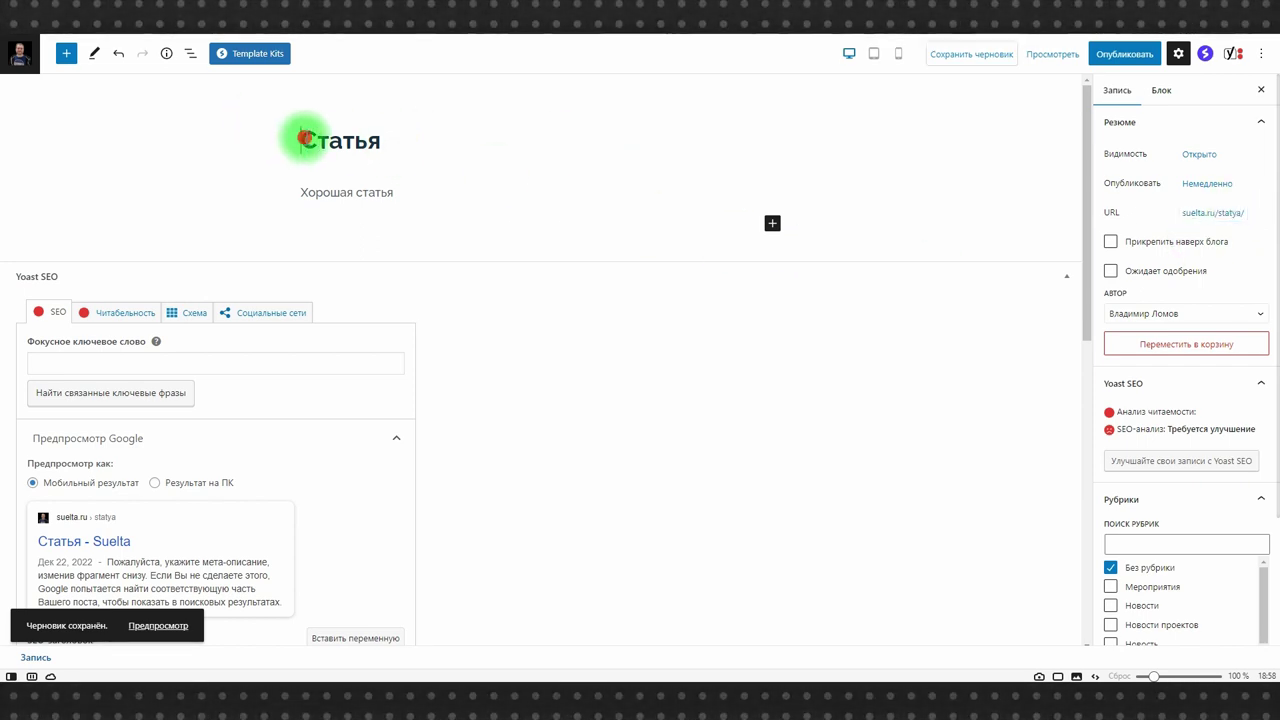
text(Хорошая)
key(End)
text(про)
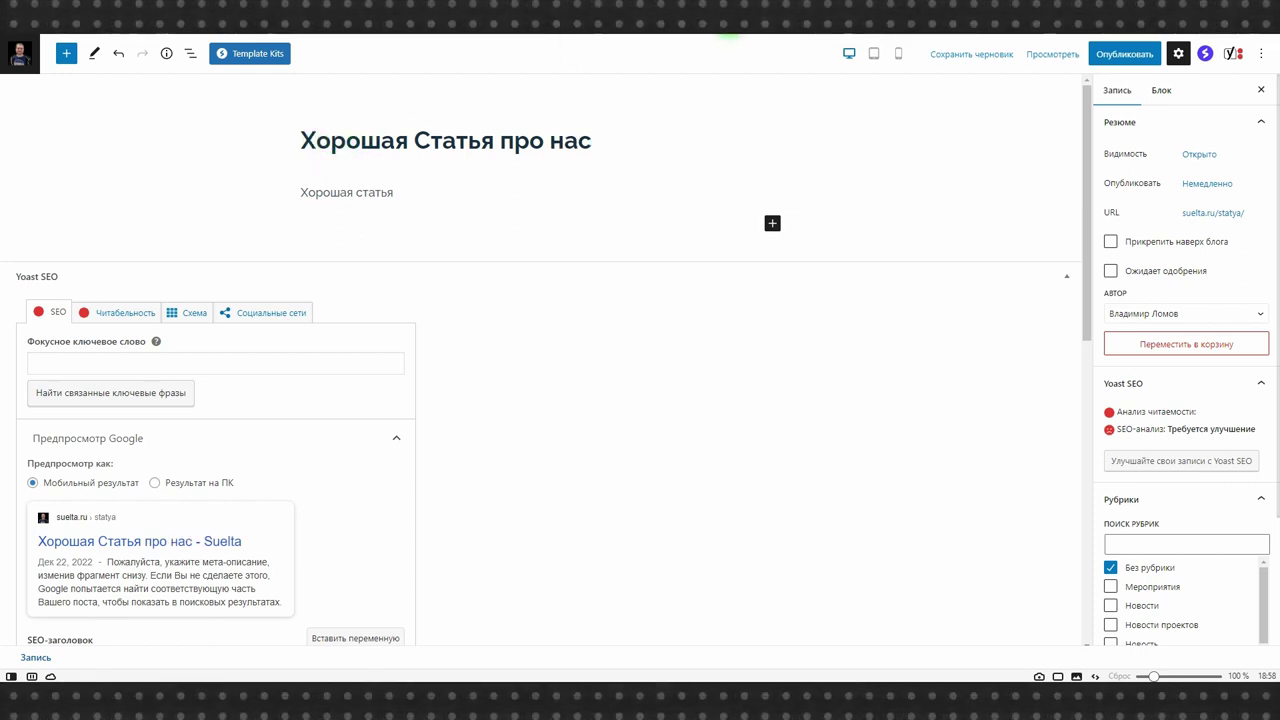
click(964, 62)
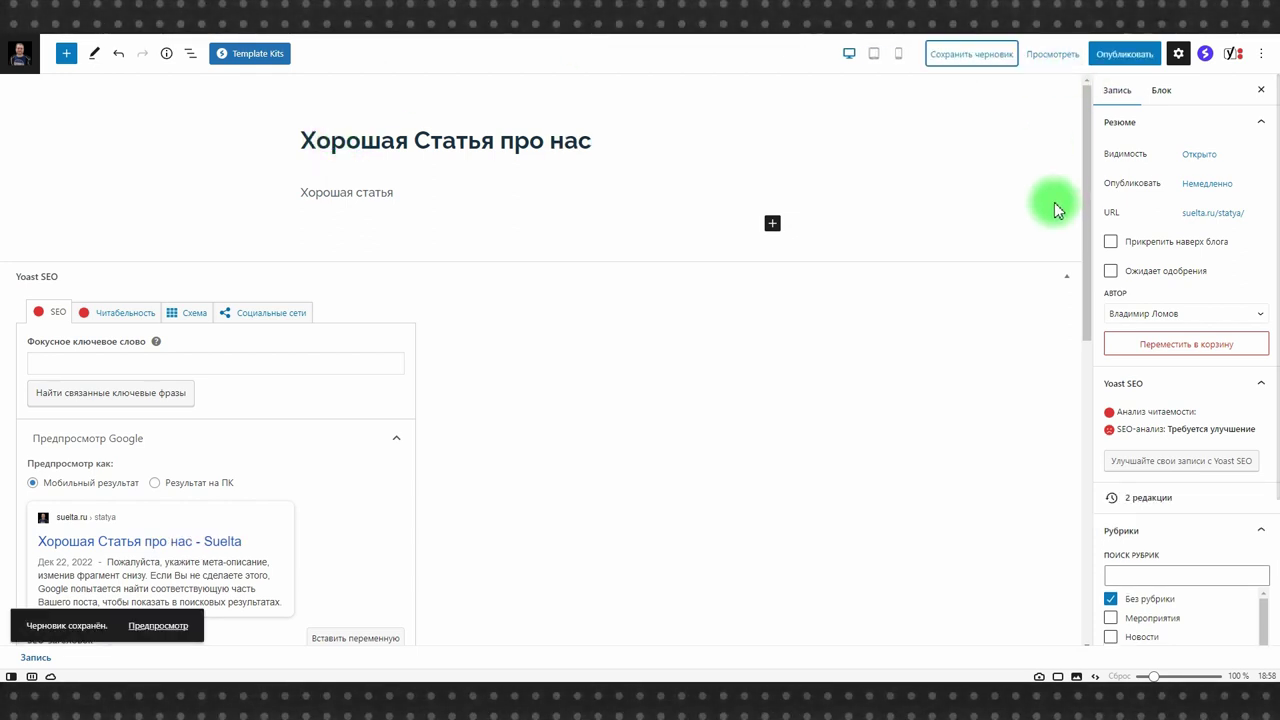
Extend the post's permalink slug to "statya horoshaya" and close the URL settings
click(1210, 216)
click(1159, 294)
text(horo)
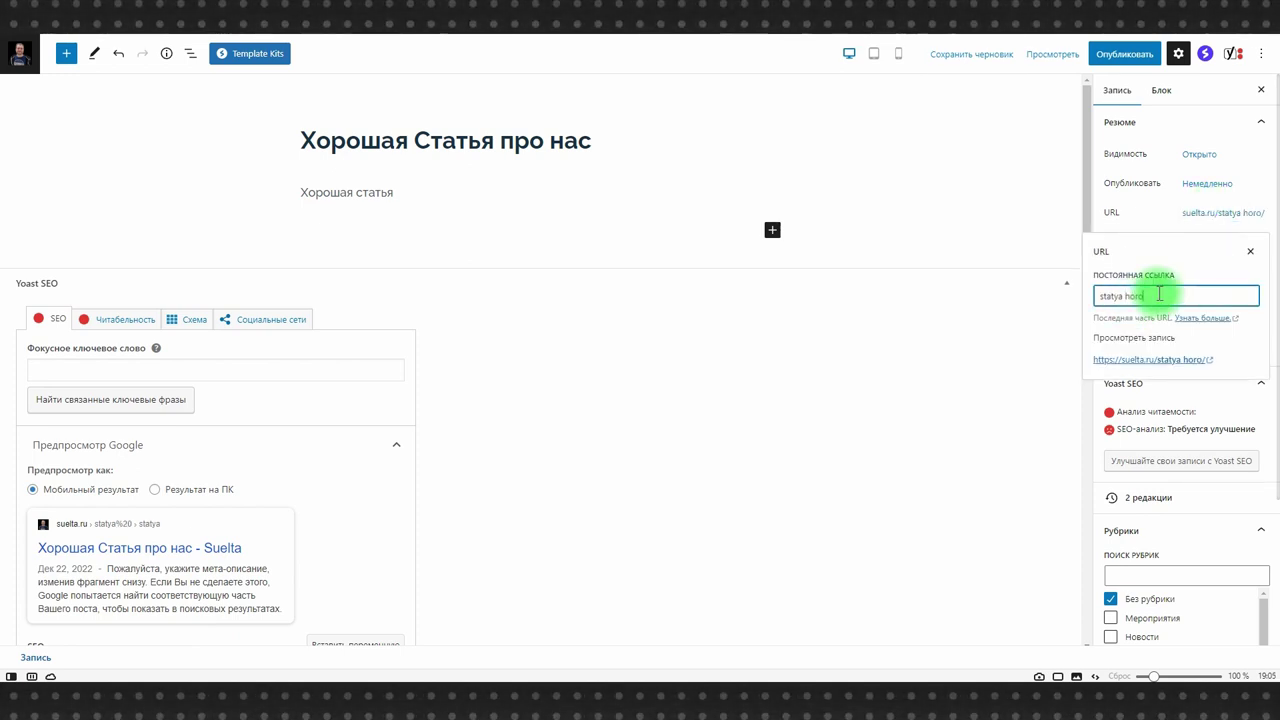
text(shaya)
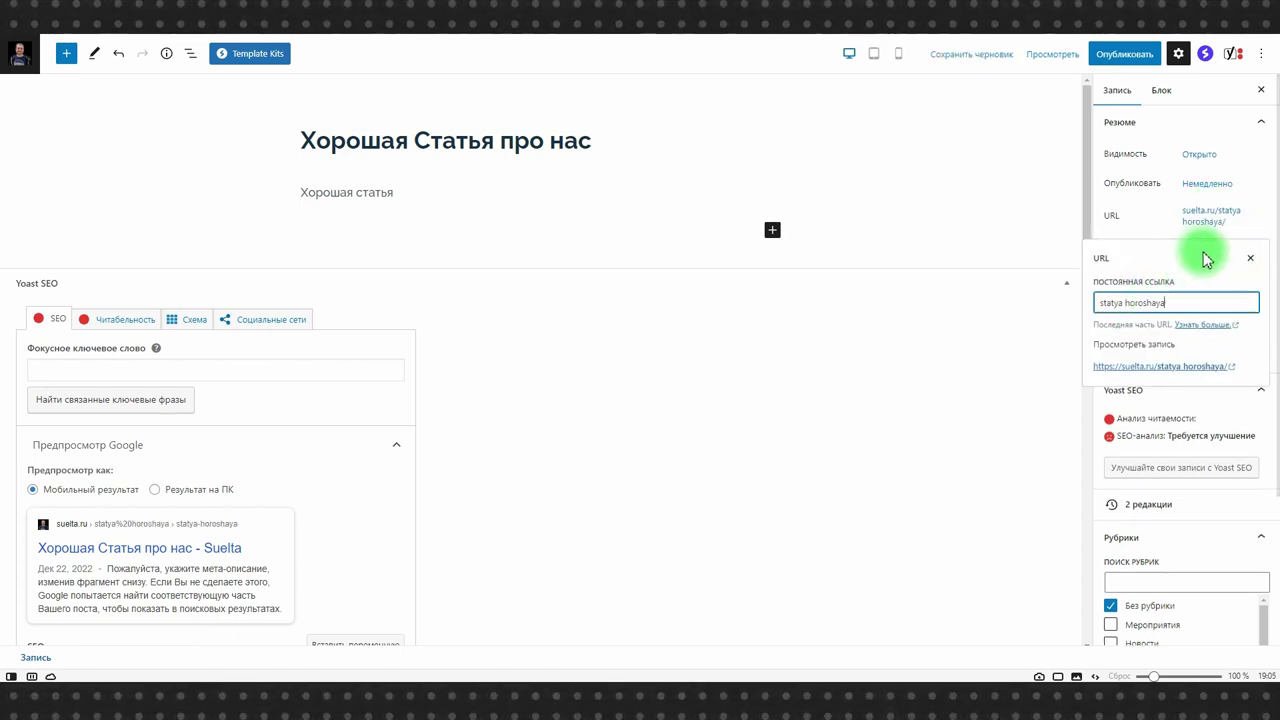
click(1195, 218)
Leave the post editor and open the settings of the Cyr-To-Lat plugin from the installed plugins
click(16, 56)
click(698, 360)
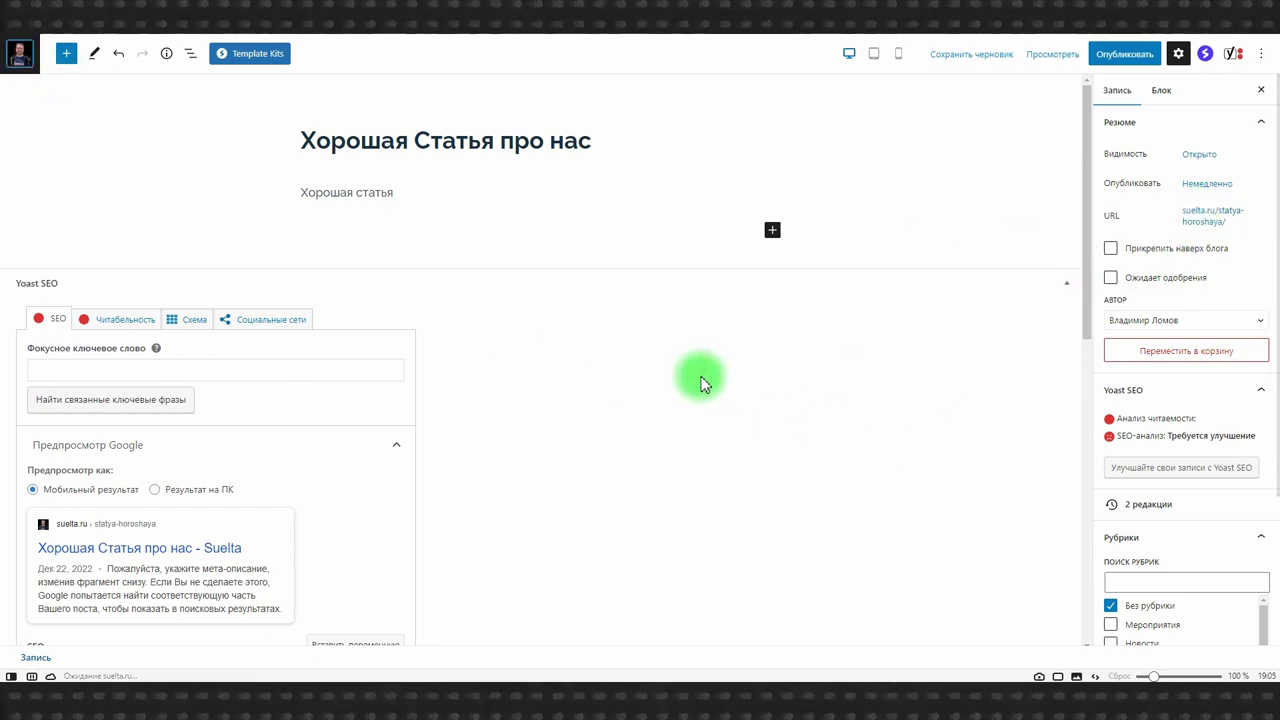
click(42, 459)
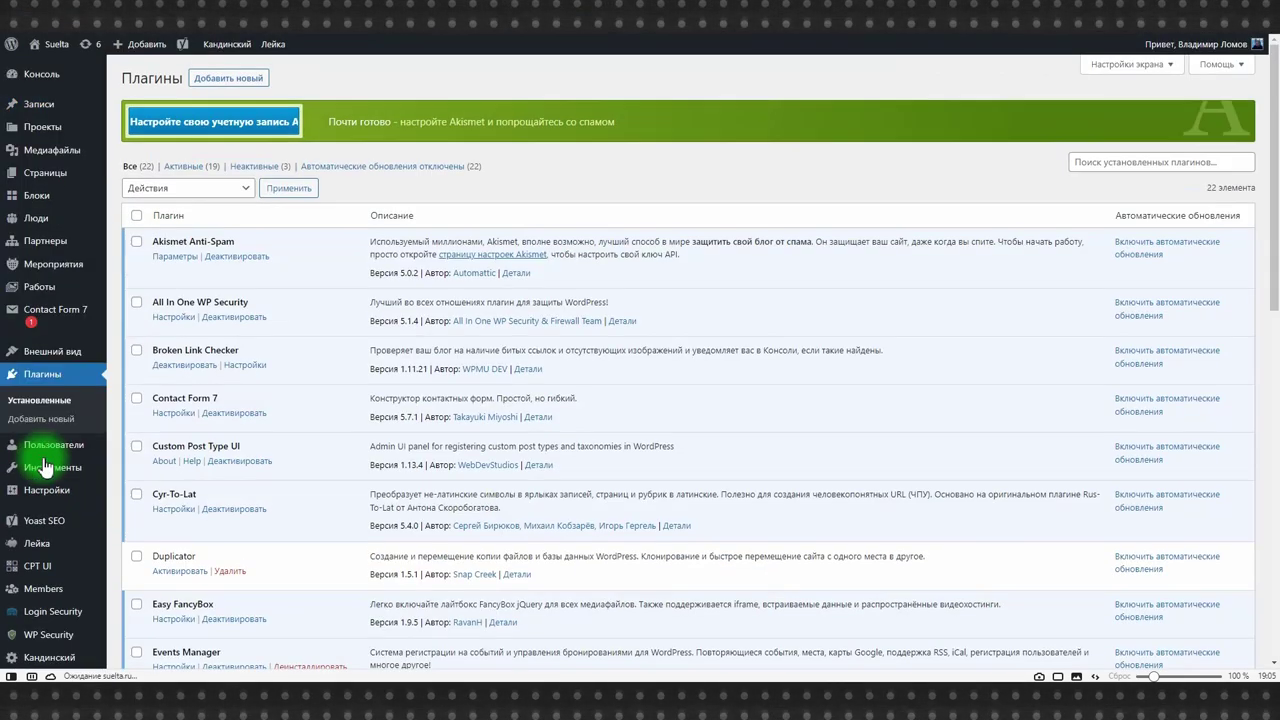
scroll(333, 399, down, 3)
click(167, 311)
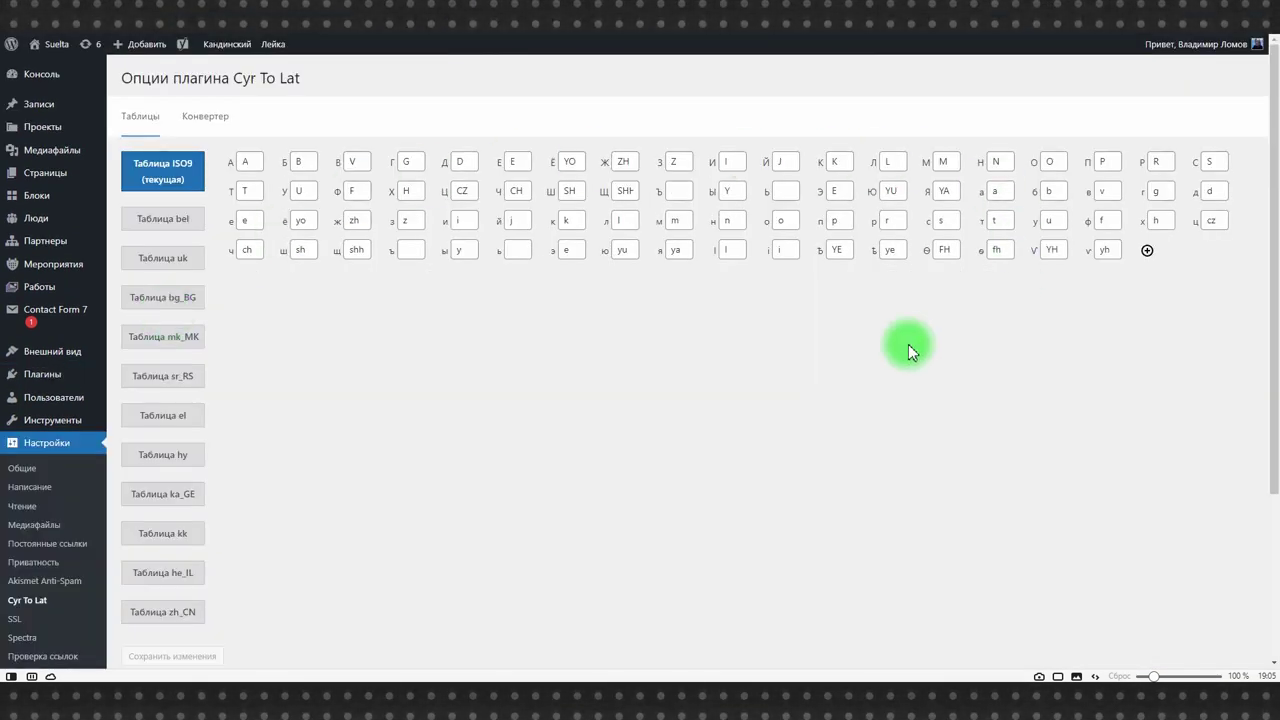
Set the transliteration of the lowercase letter "ц" to "c" in the ISO9 table and save the changes
click(1213, 219)
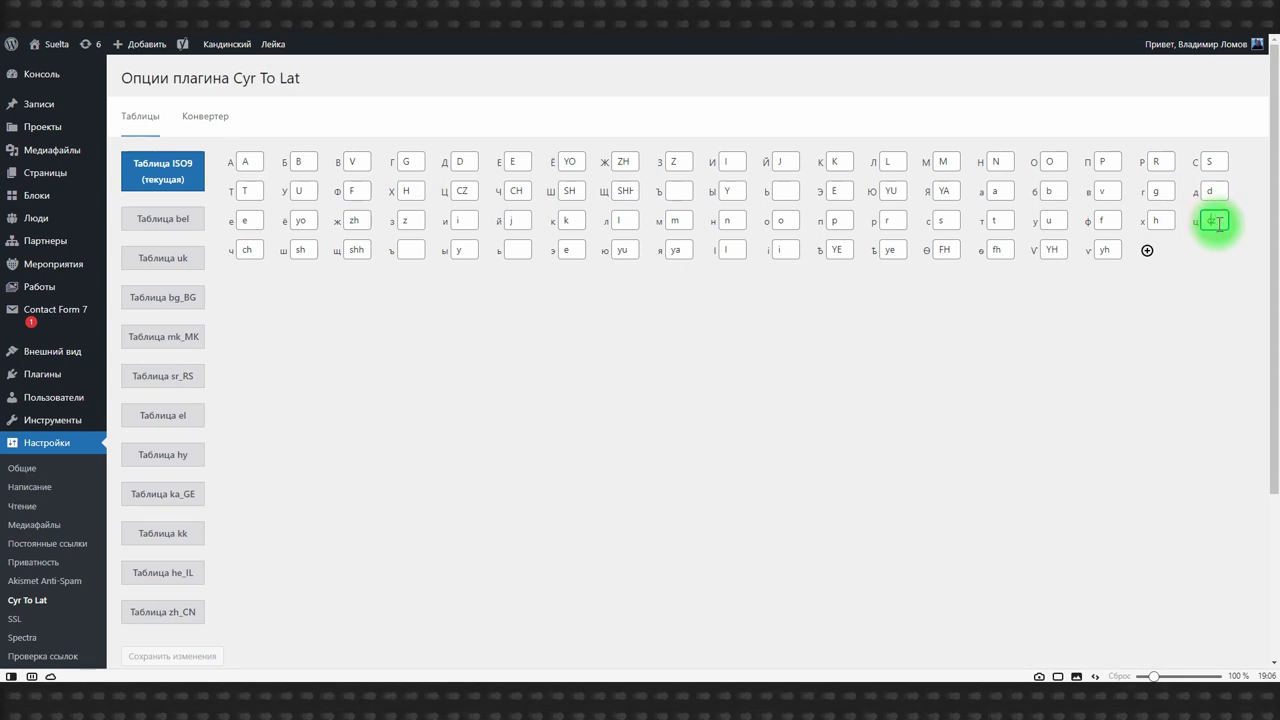
drag(1213, 219, 1230, 221)
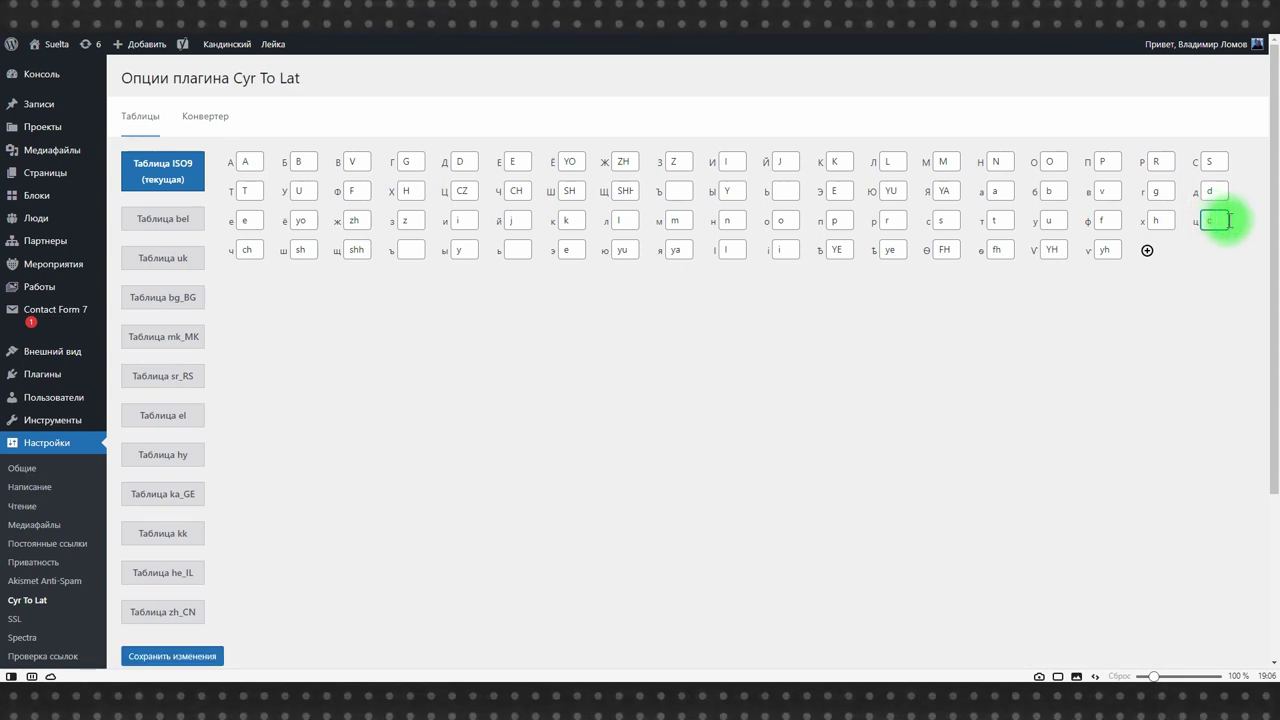
text(c)
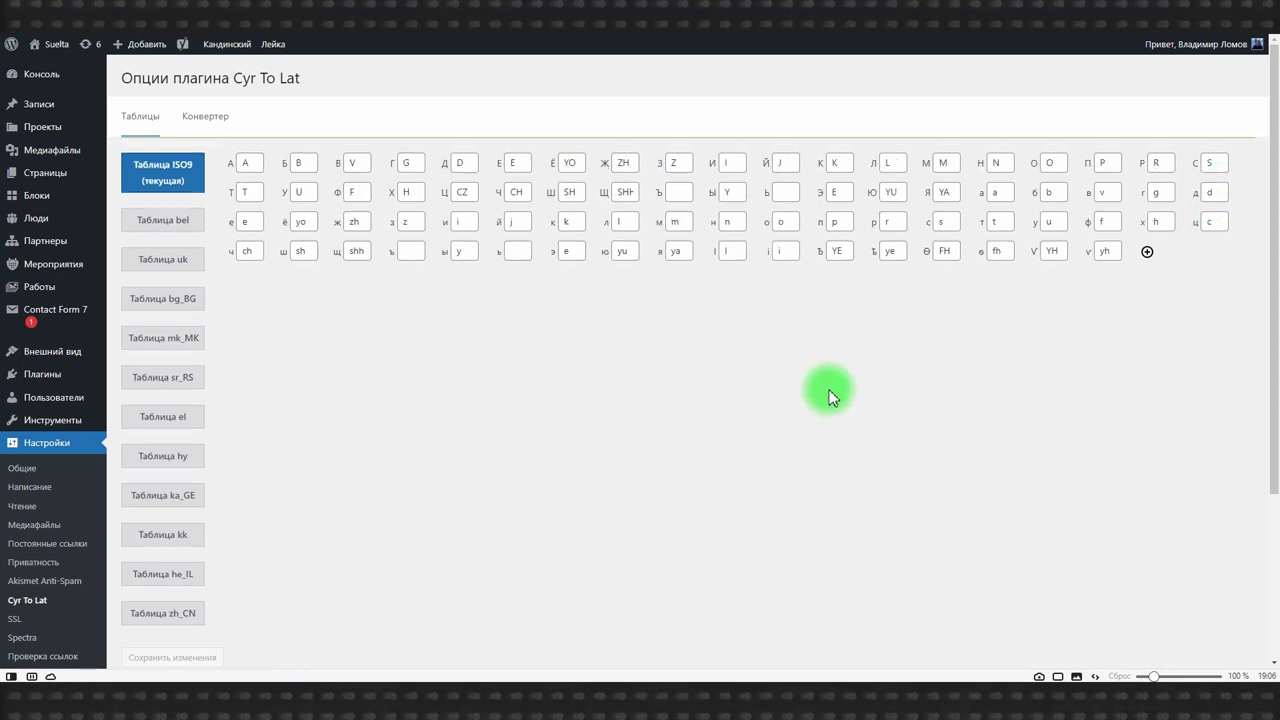
Add a custom pair to the ISO9 table converting "Мир" to "peace" and save the changes
click(1150, 286)
text(Мир)
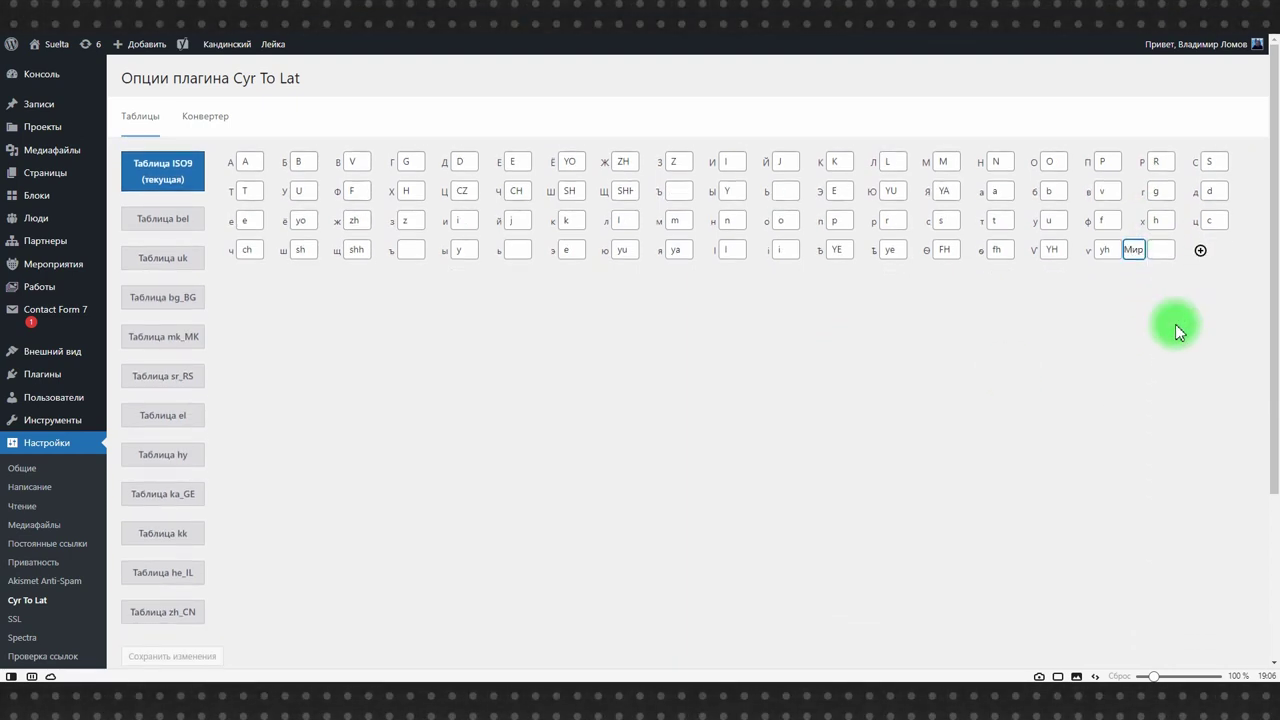
key(Tab)
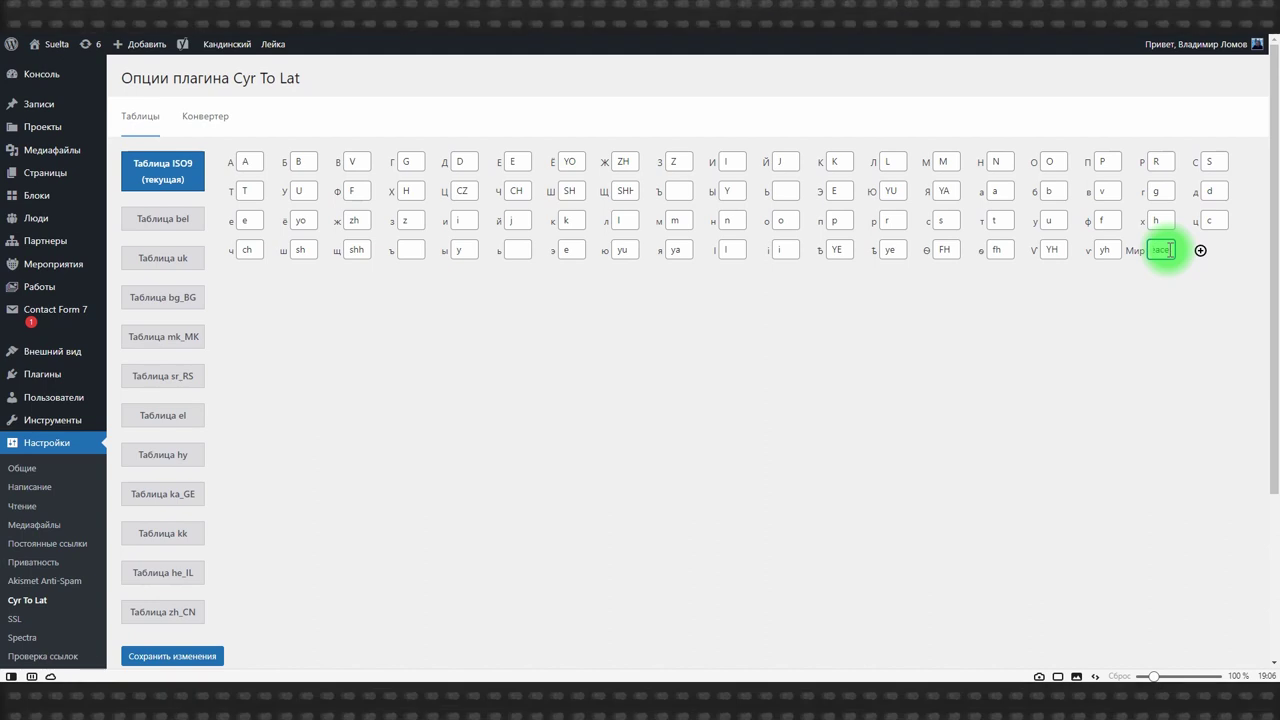
click(165, 665)
Create a new post titled "Мир вам" and save it as a draft to generate its URL
mouse_move(45, 74)
click(161, 133)
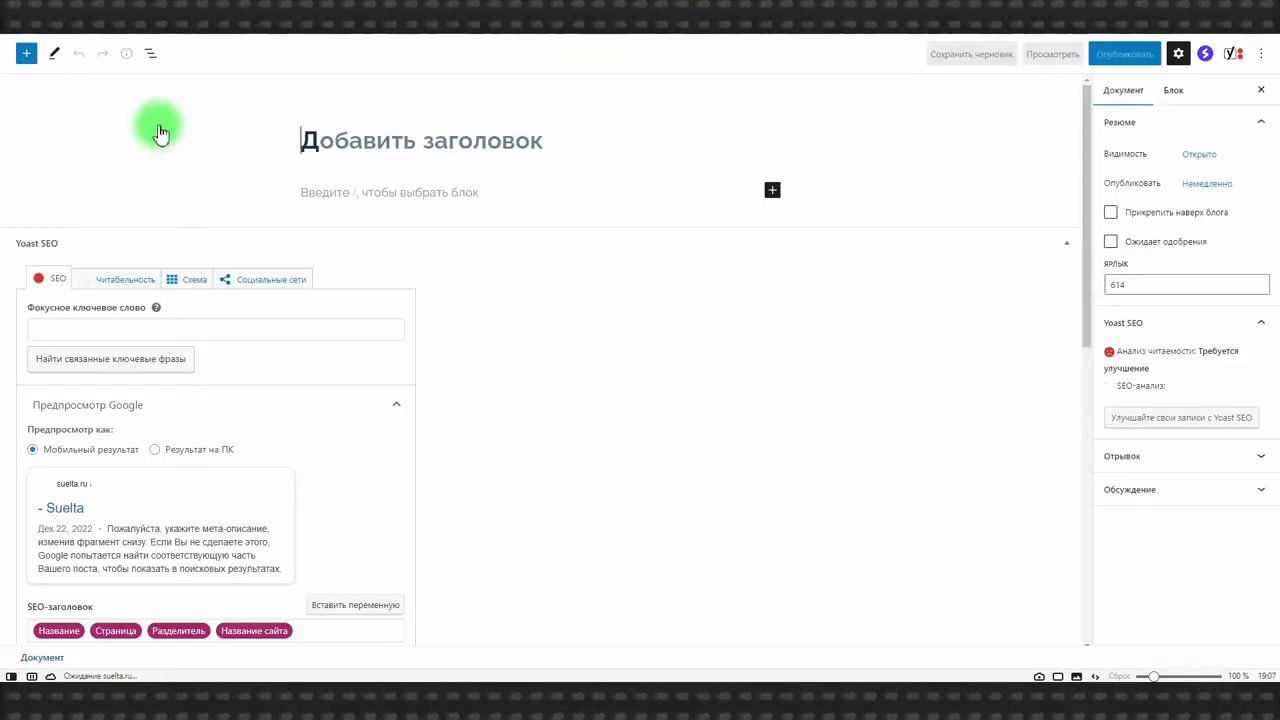
click(286, 137)
text(Мир вам)
click(972, 58)
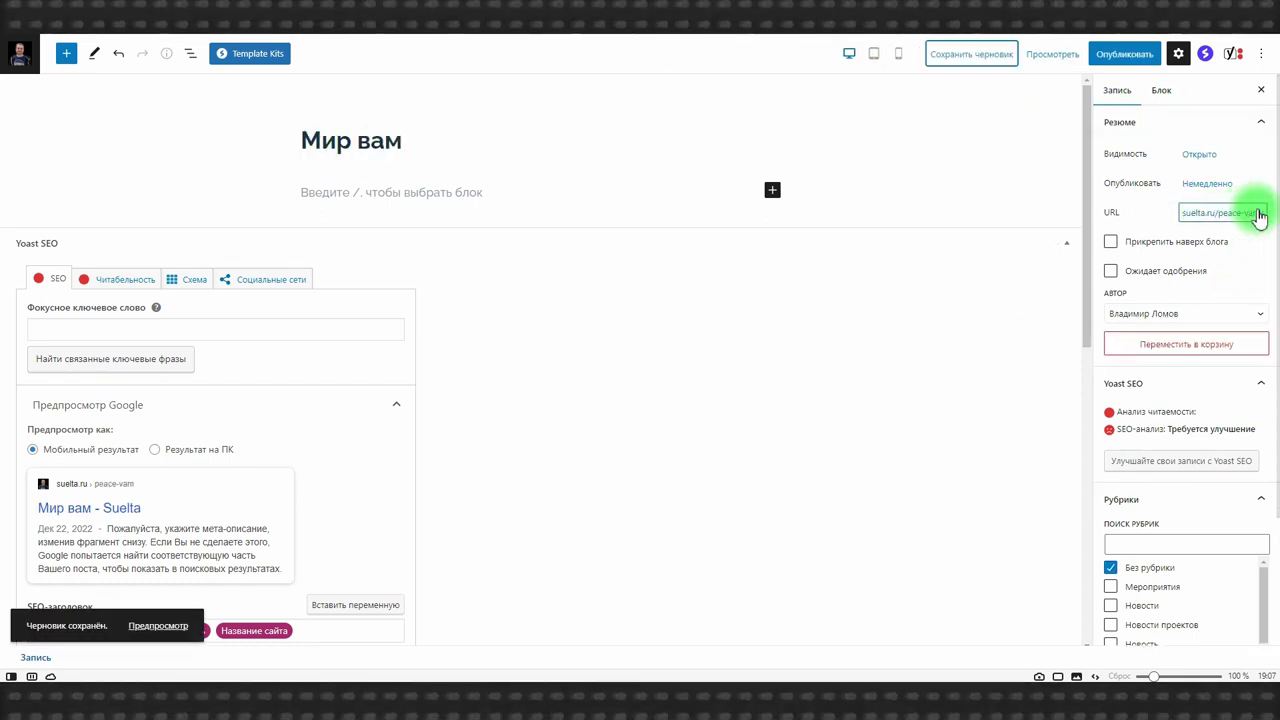
Return to the posts list and move the test drafts "Мир вам" and "Хорошая Статья про нас" to the trash
click(19, 53)
click(134, 179)
click(133, 220)
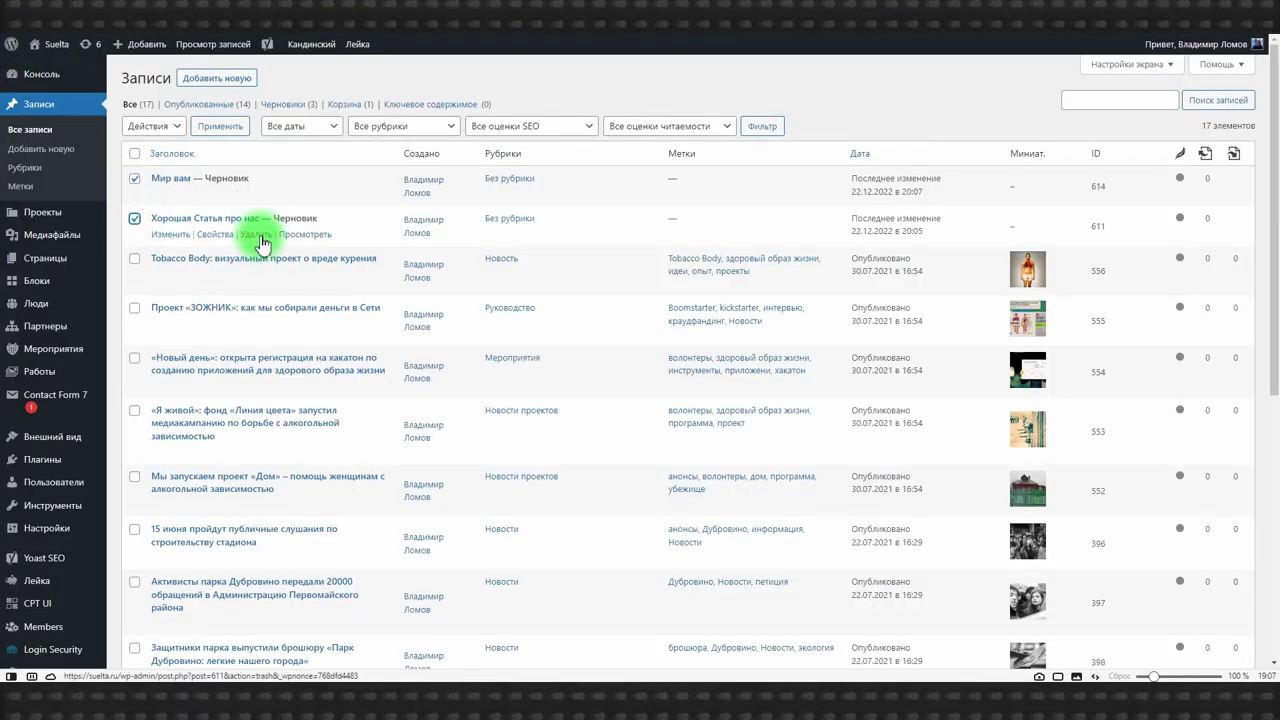
click(256, 234)
click(256, 237)
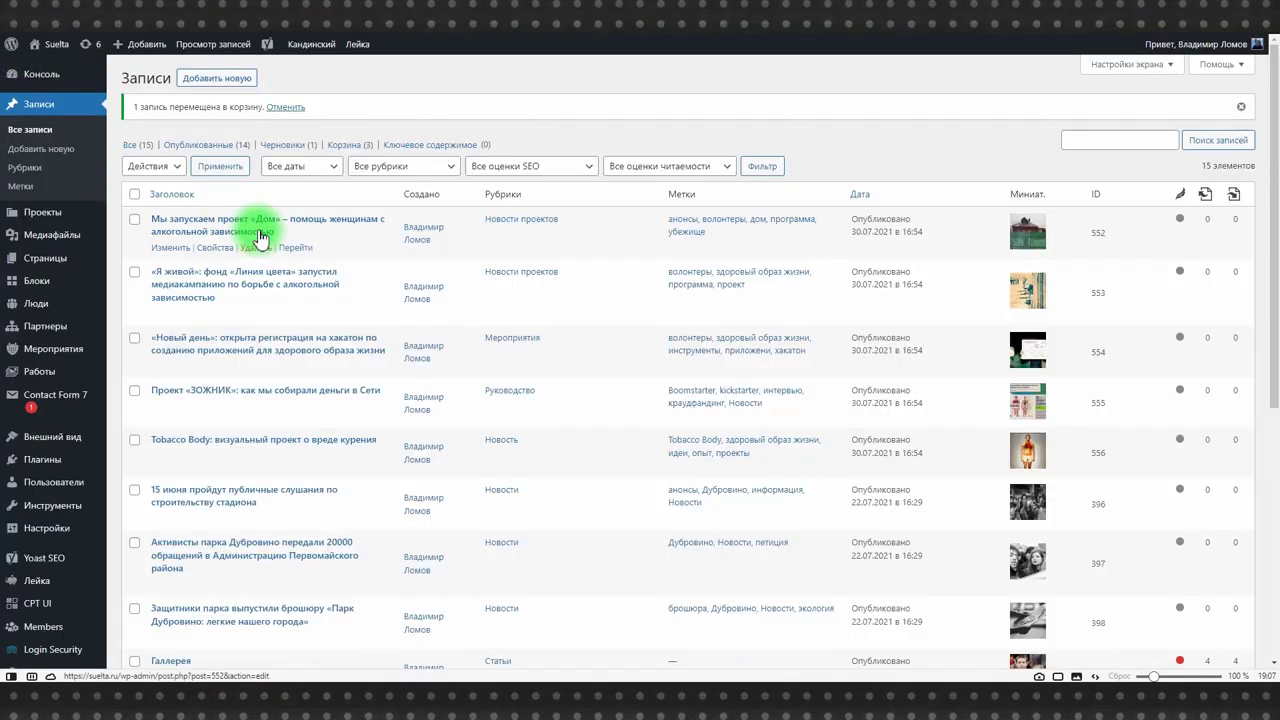
Open the settings of the "Отключить комментарии" plugin from the installed plugins and view its comment-disabling options
click(40, 459)
scroll(420, 370, down, 10)
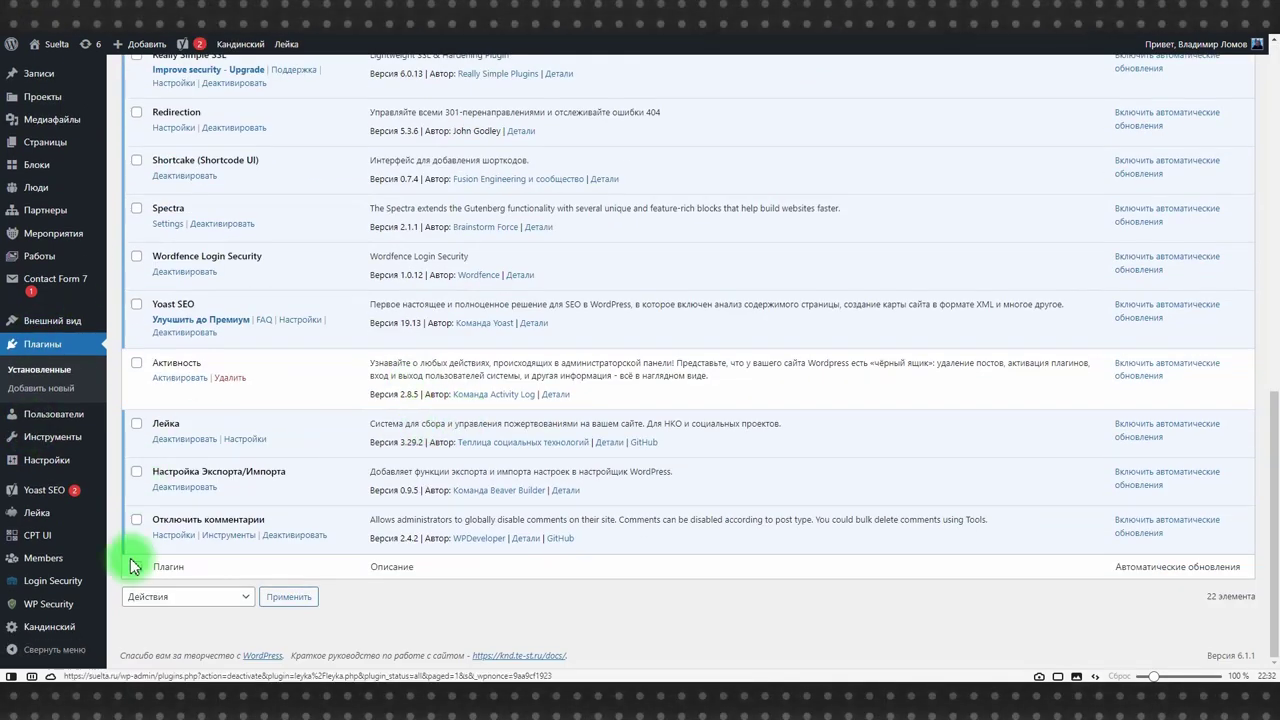
click(160, 536)
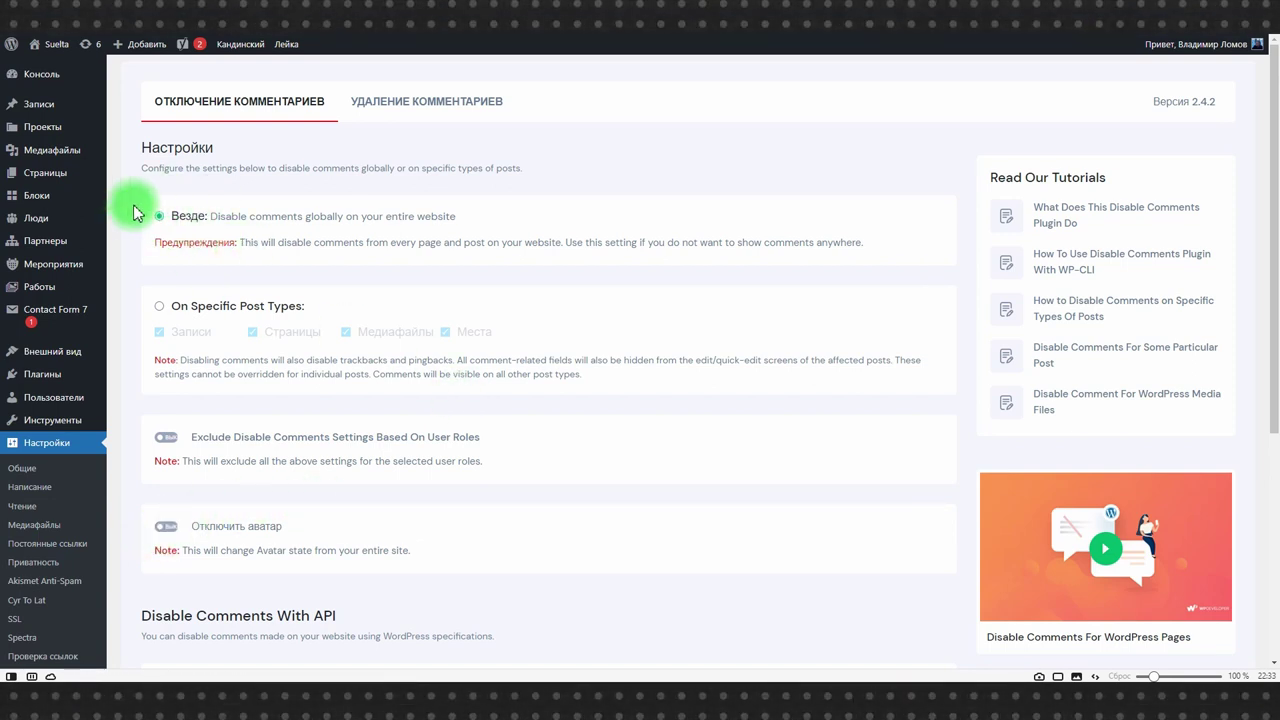
Go back to the installed plugins and open the settings of the Events Manager plugin
mouse_move(53, 385)
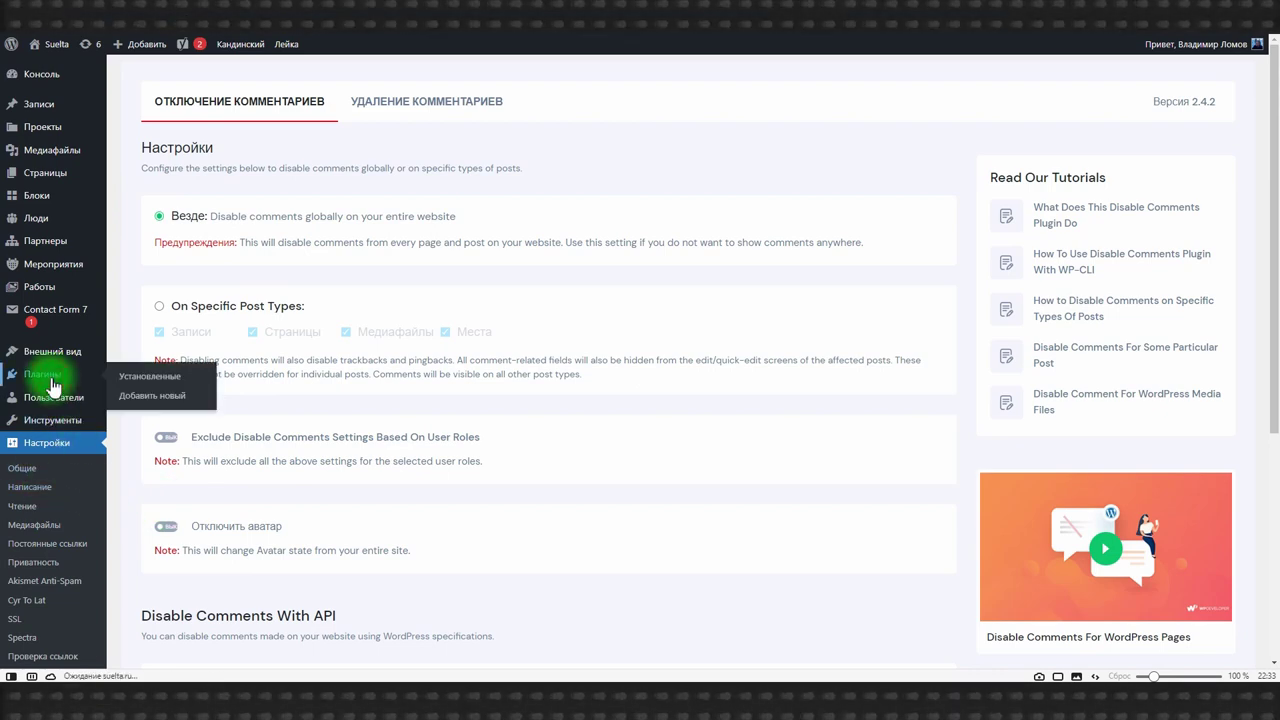
scroll(240, 355, down, 15)
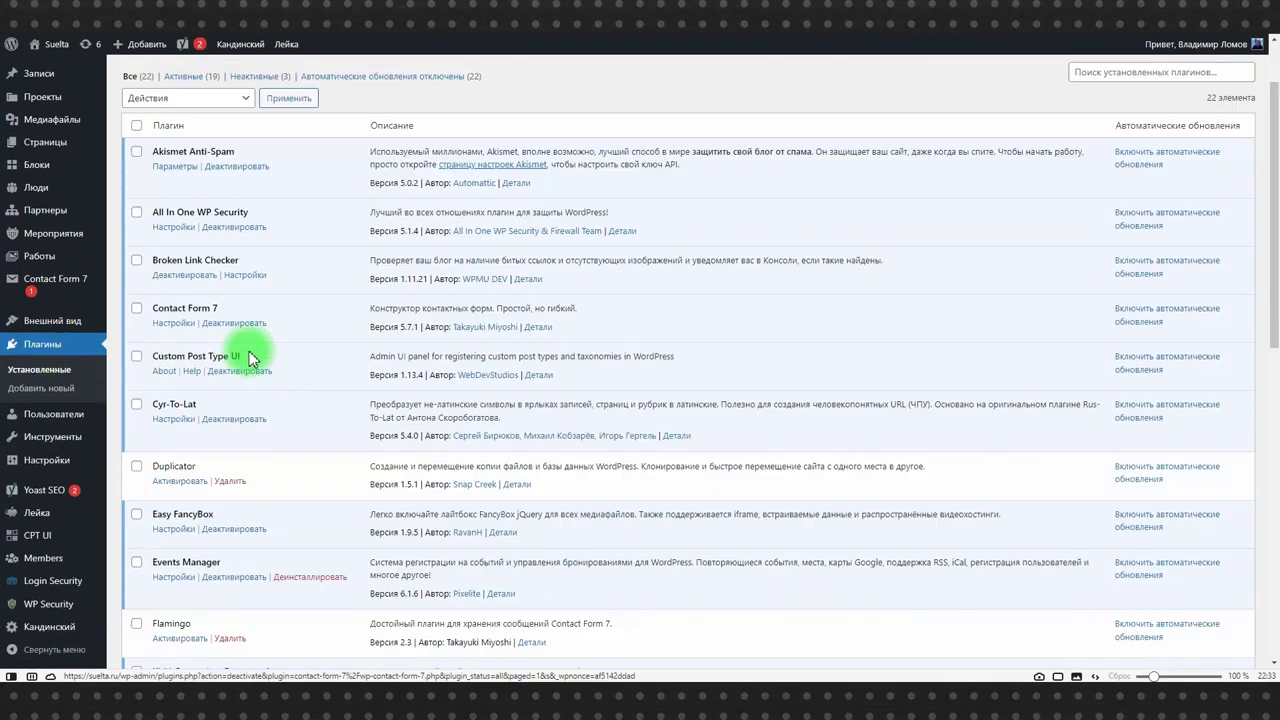
scroll(237, 365, up, 3)
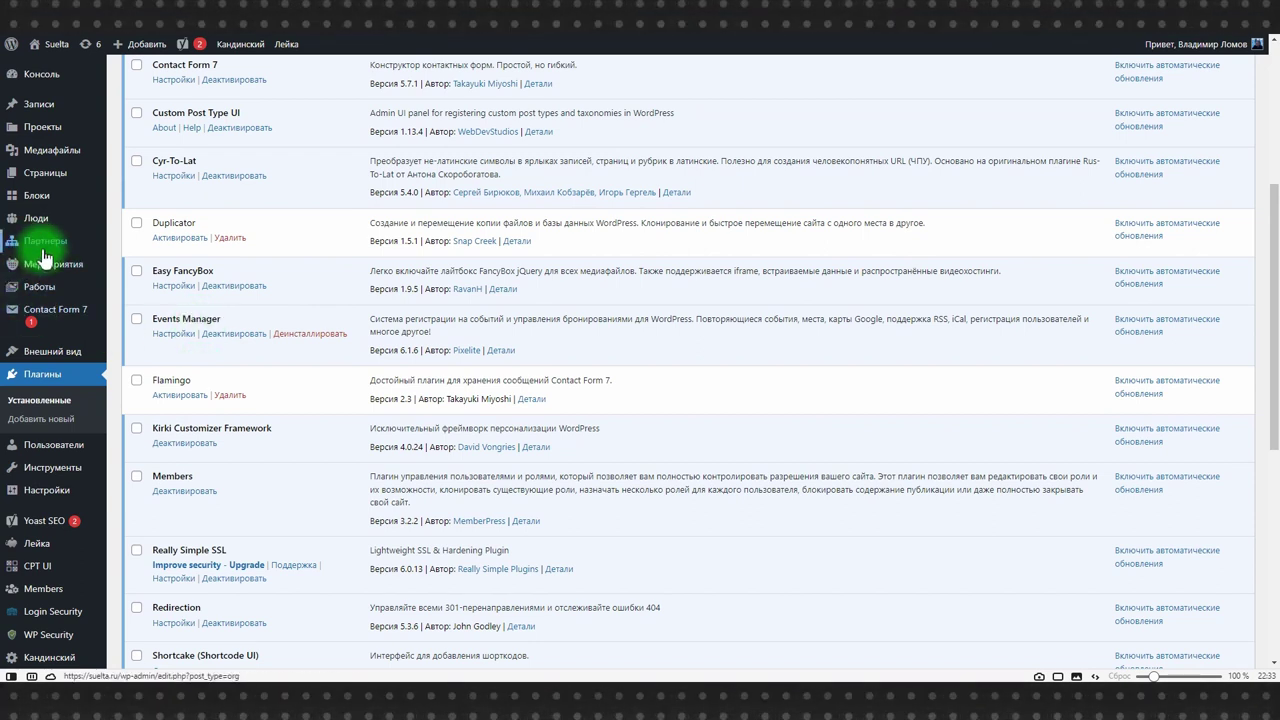
mouse_move(43, 270)
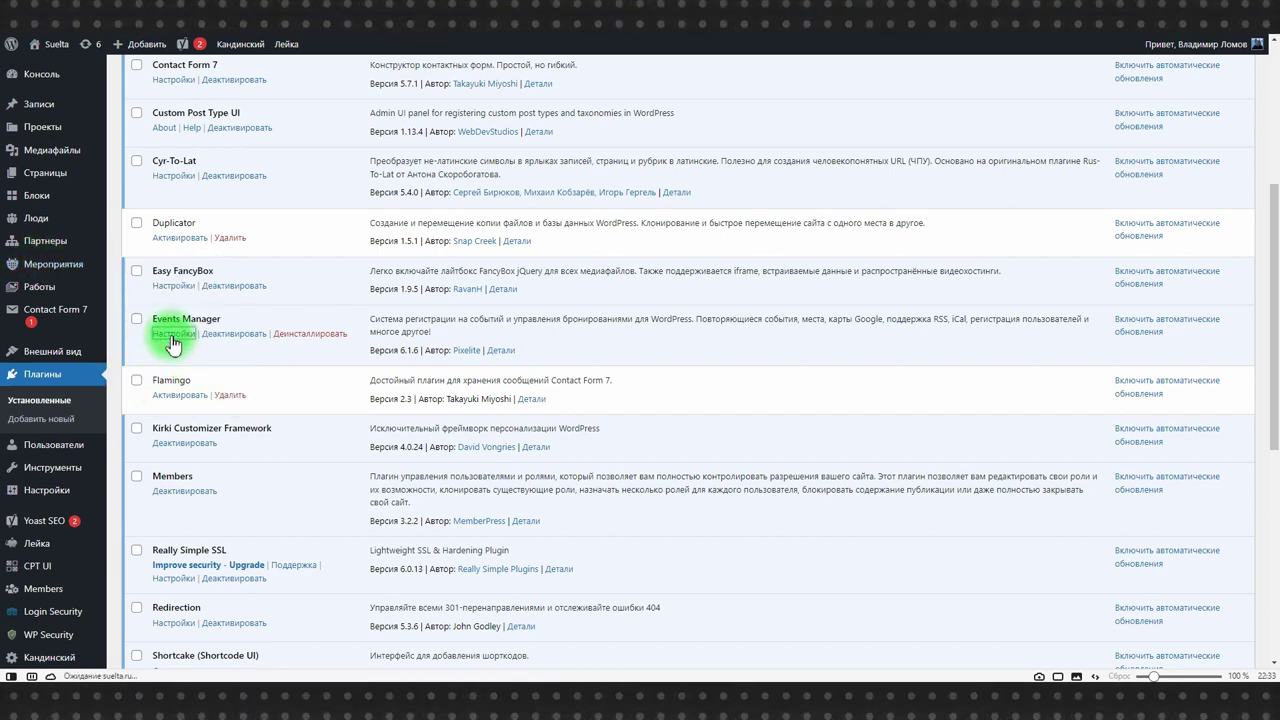
click(172, 334)
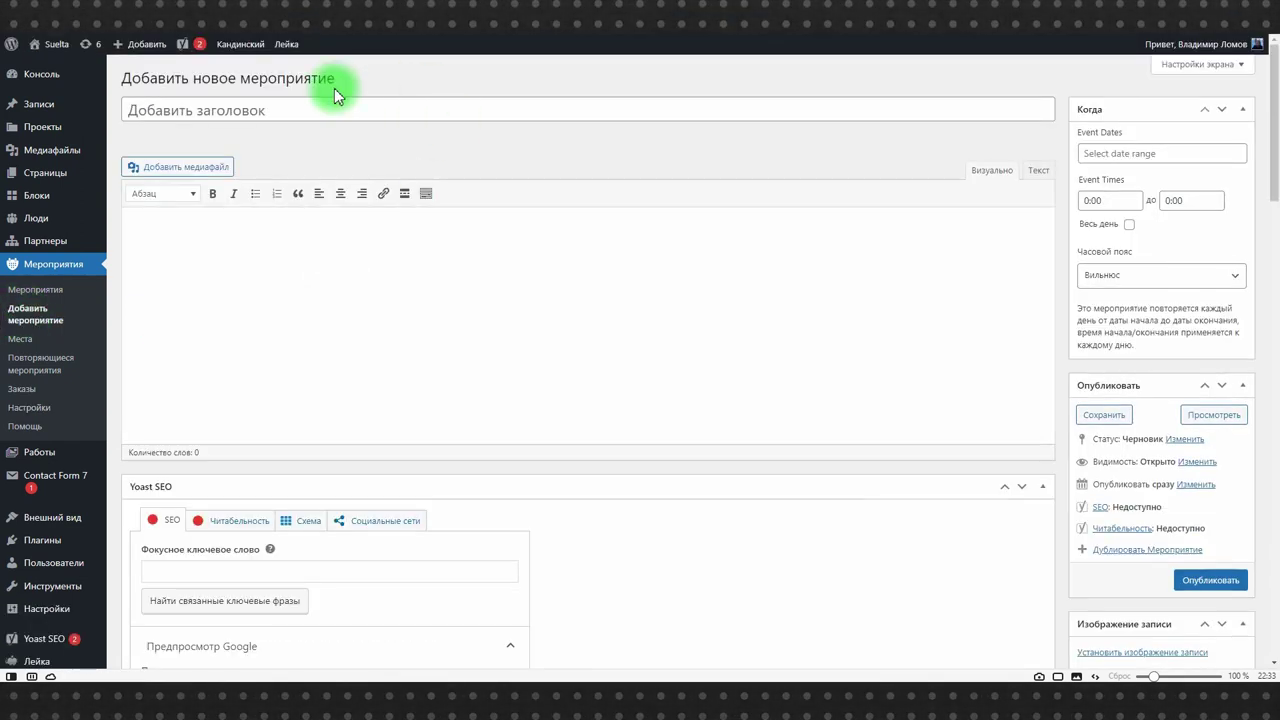
Title the new event "Встреча с руководителем фонда" and fill its description with the text copied from the «Опилки» XII conference page
click(240, 109)
text(Встреча с руководителем фонда)
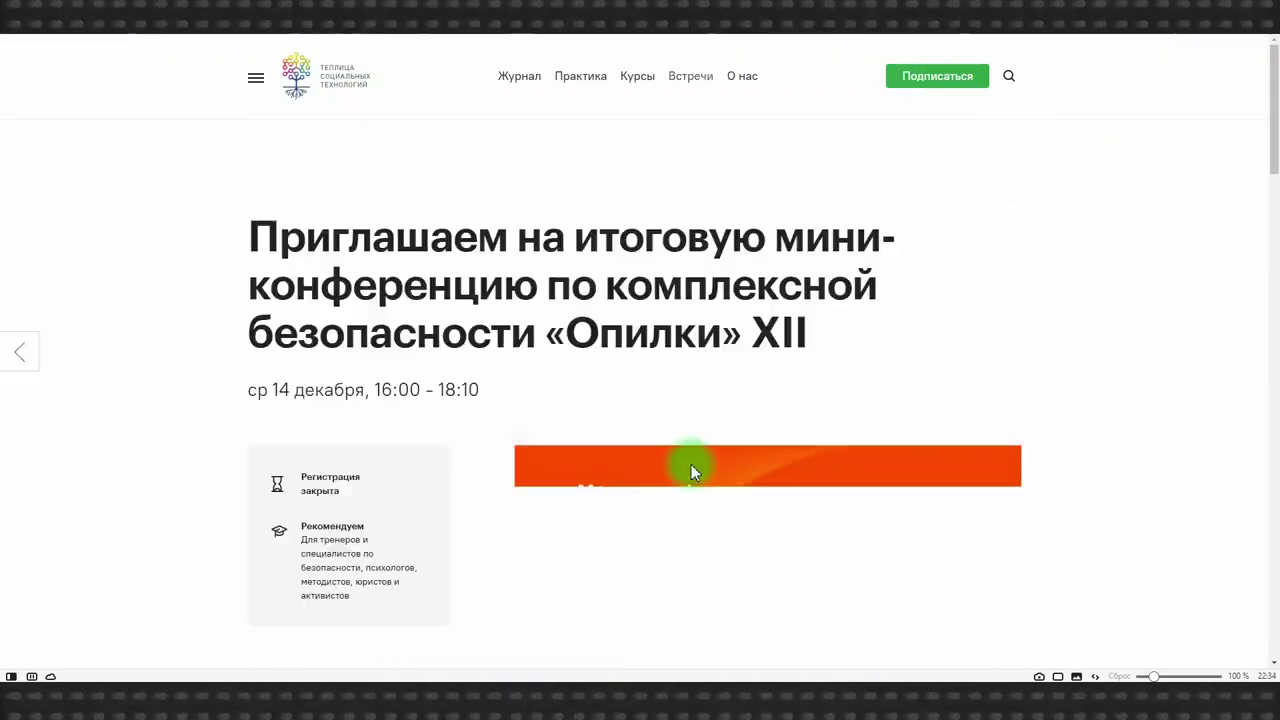
scroll(691, 464, down, 5)
drag(509, 320, 533, 541)
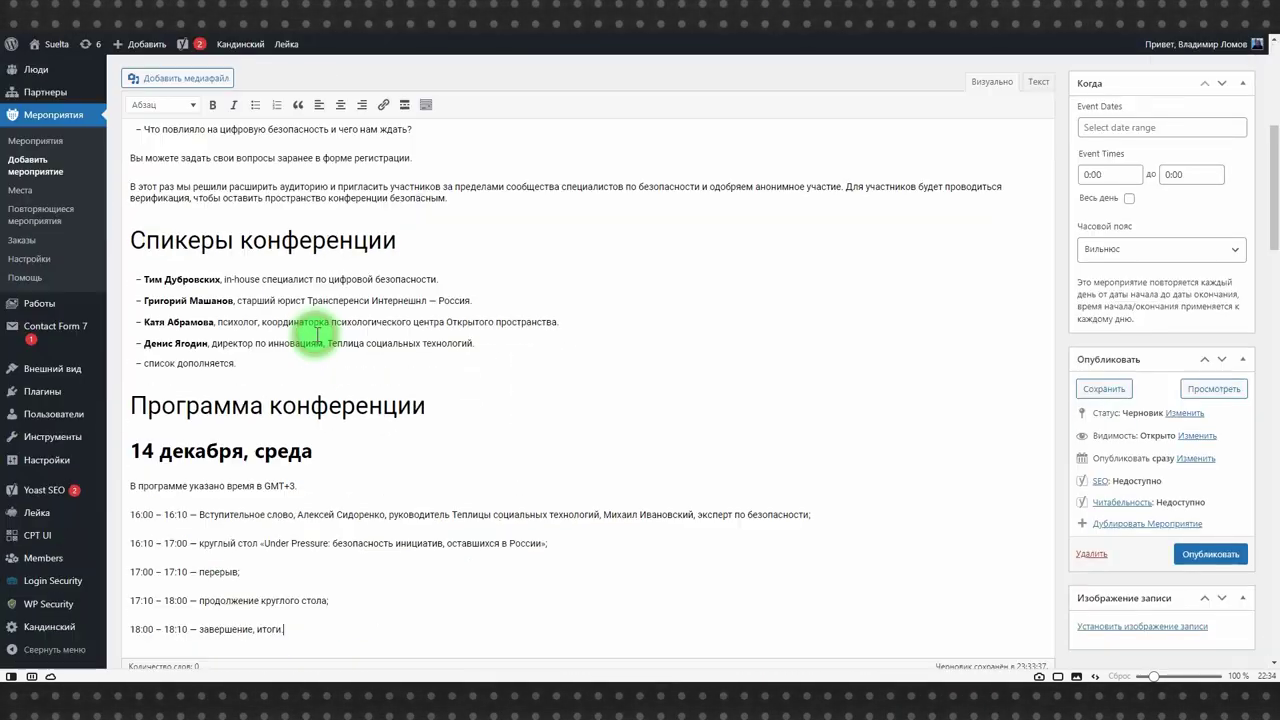
scroll(391, 363, up, 5)
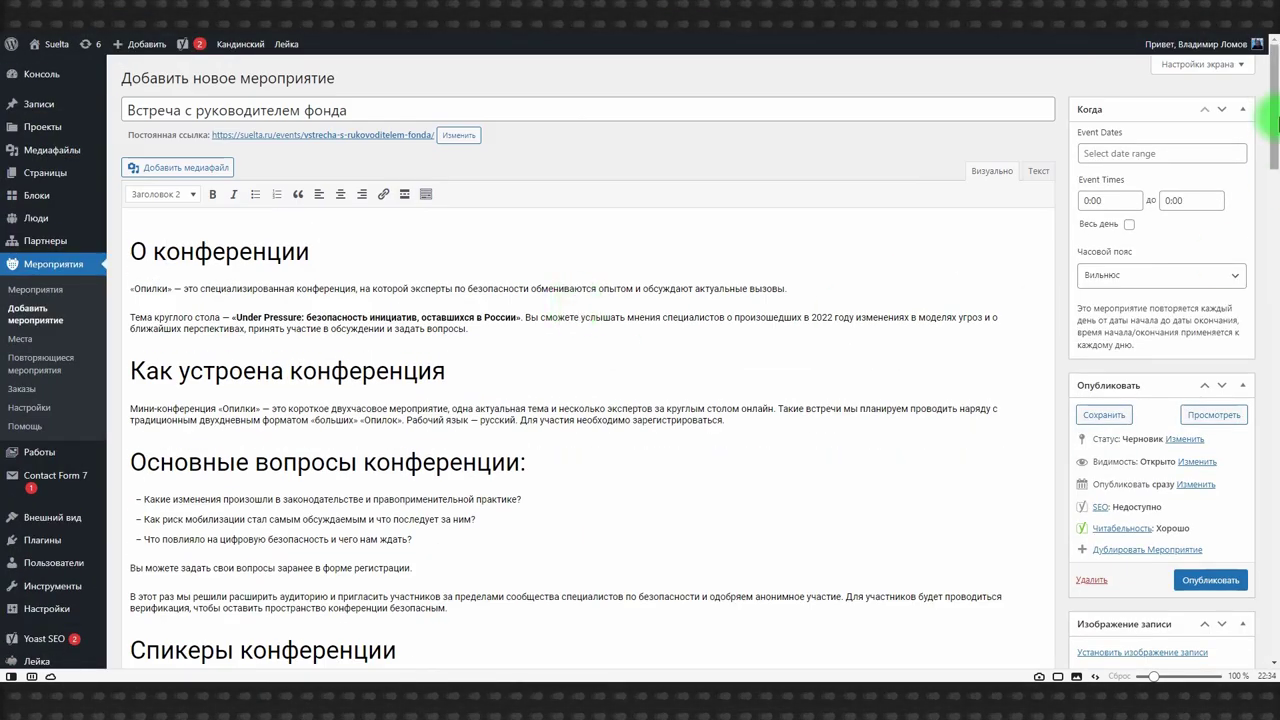
Set the event date to 2022-12-27 and its time from 11:15 to 12:15
click(1137, 155)
click(1116, 330)
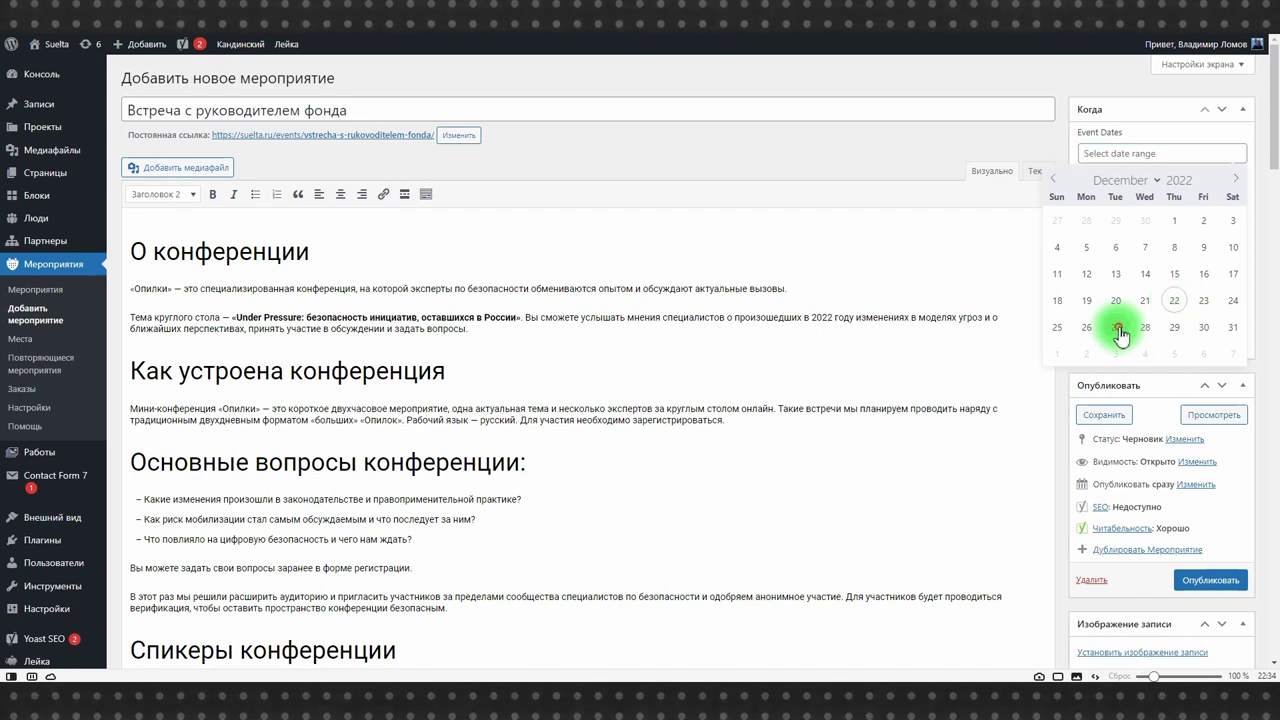
click(1106, 200)
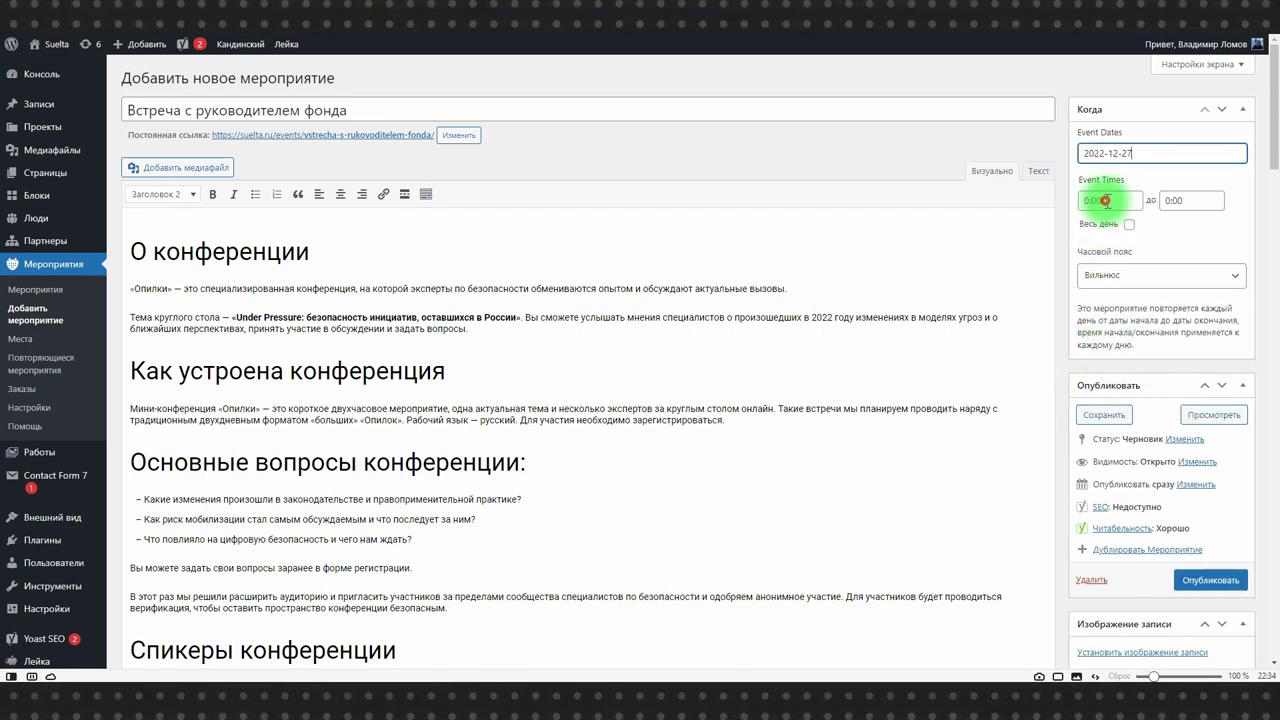
scroll(1113, 279, down, 3)
click(1112, 275)
click(1188, 200)
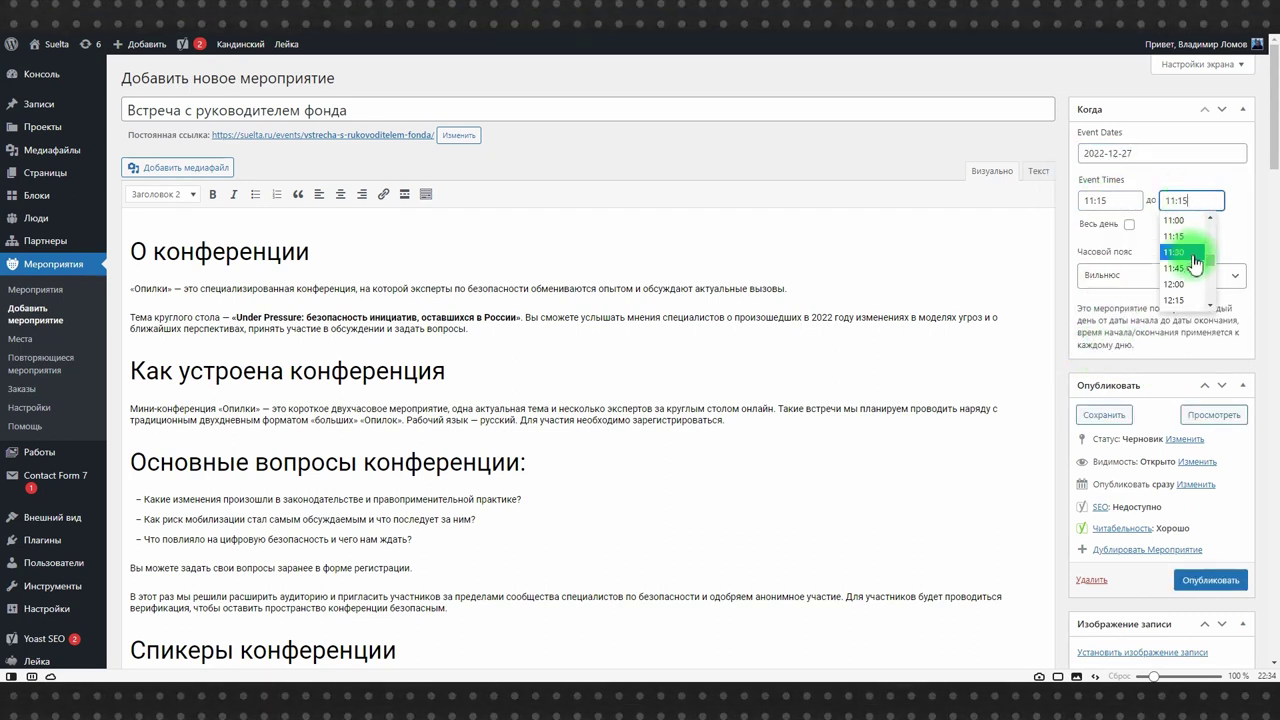
click(1182, 298)
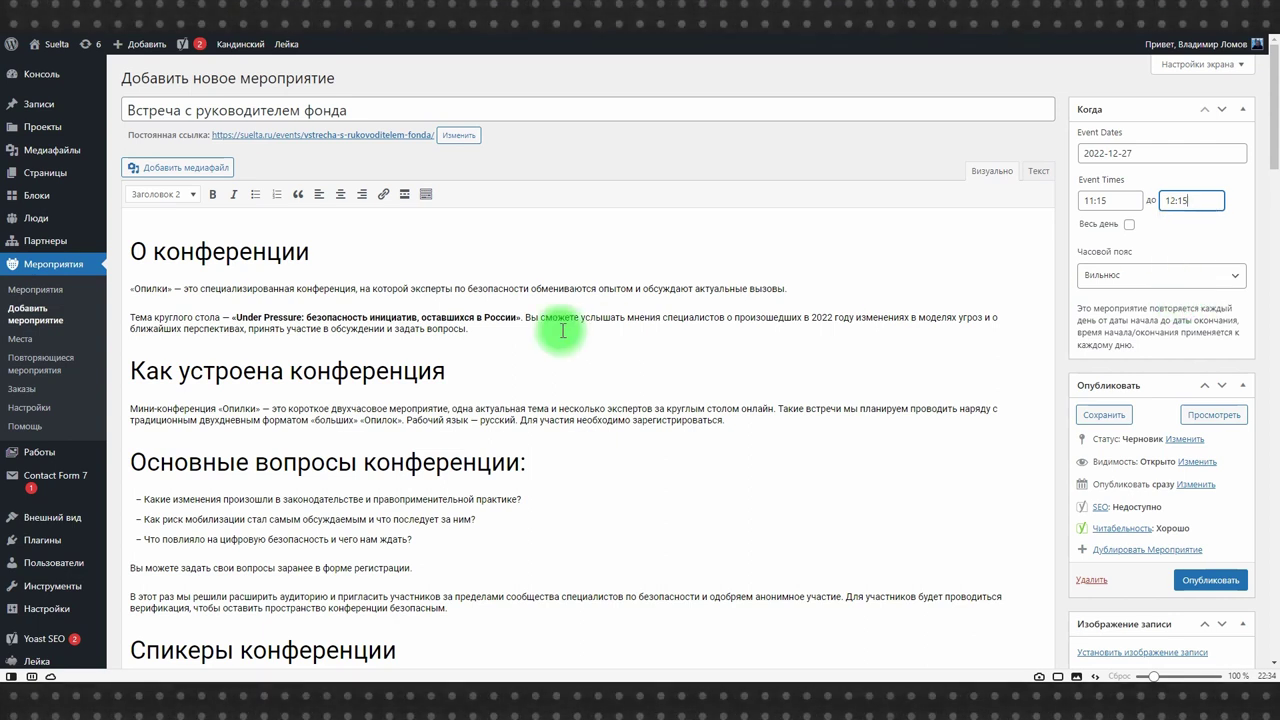
Try selecting two speakers in the event's additional settings and view the speaker management list
scroll(586, 280, down, 15)
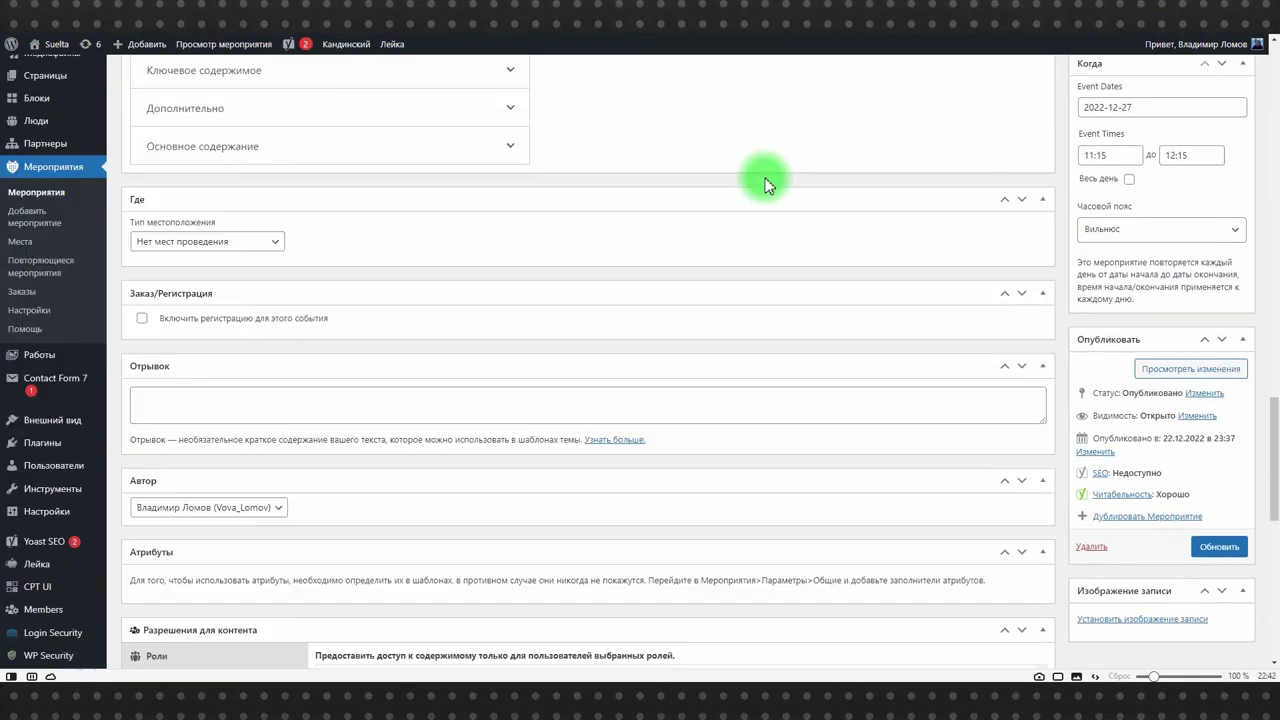
scroll(780, 250, down, 10)
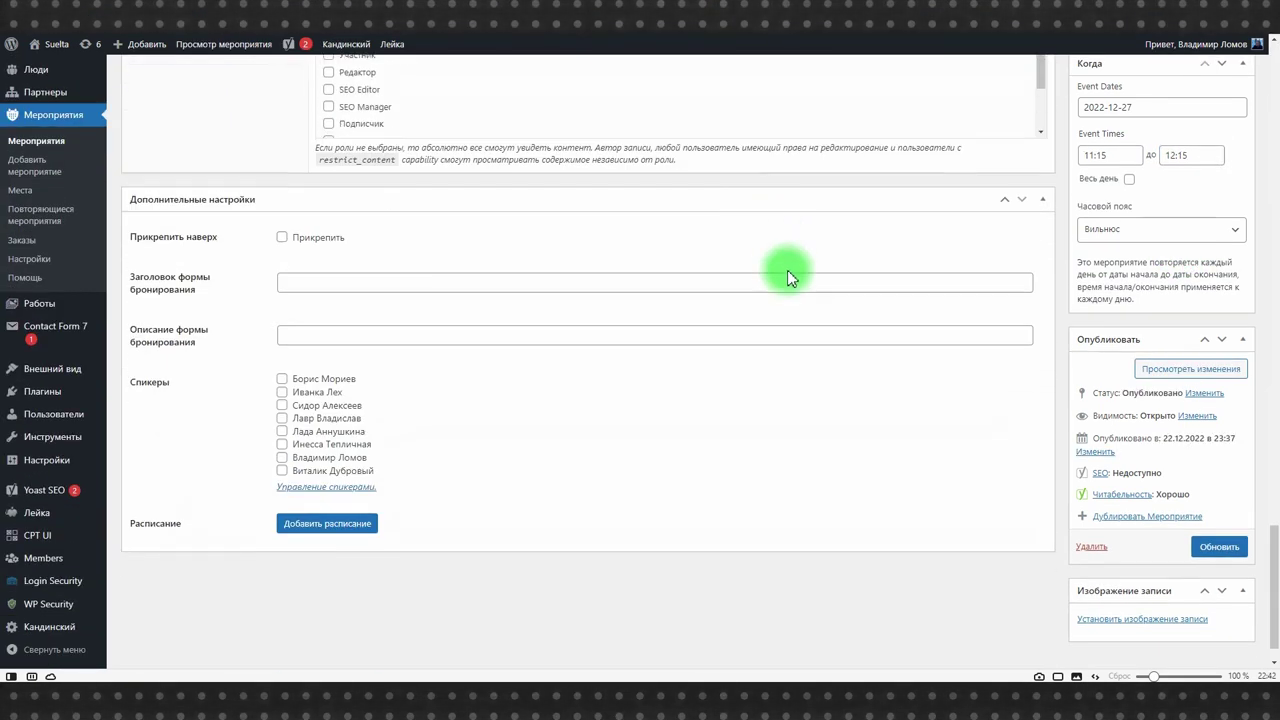
click(282, 362)
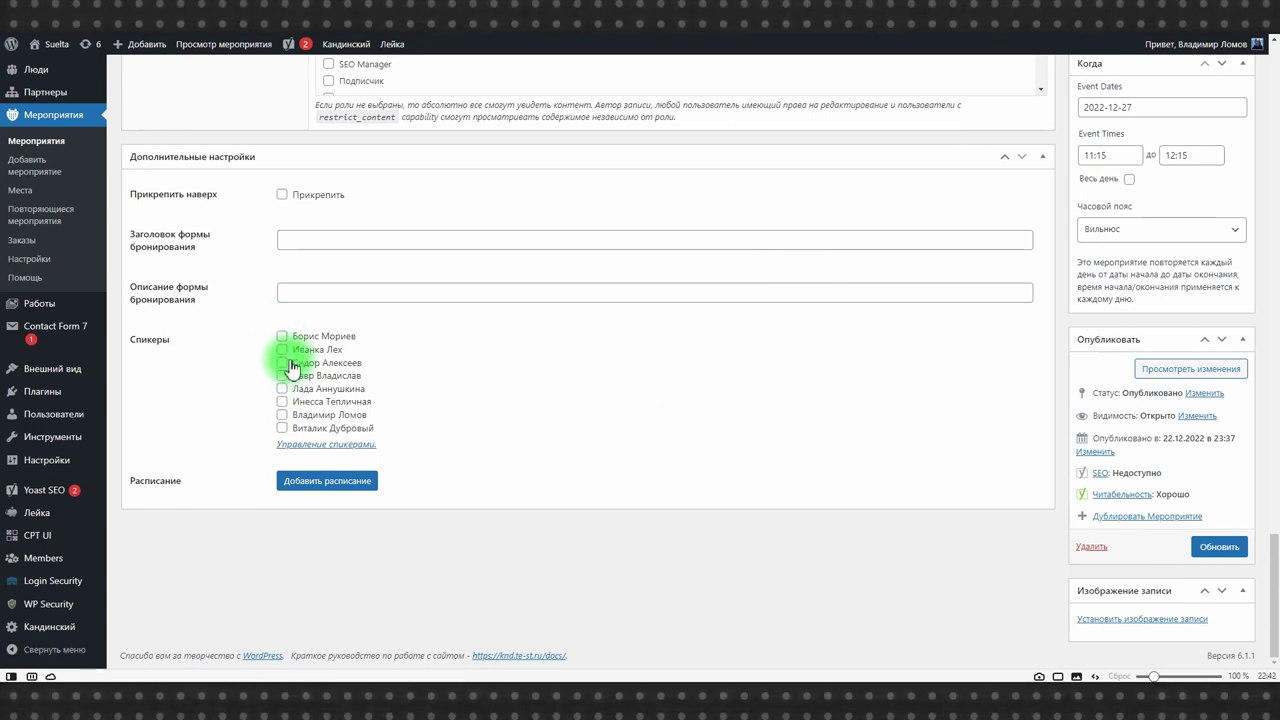
click(282, 349)
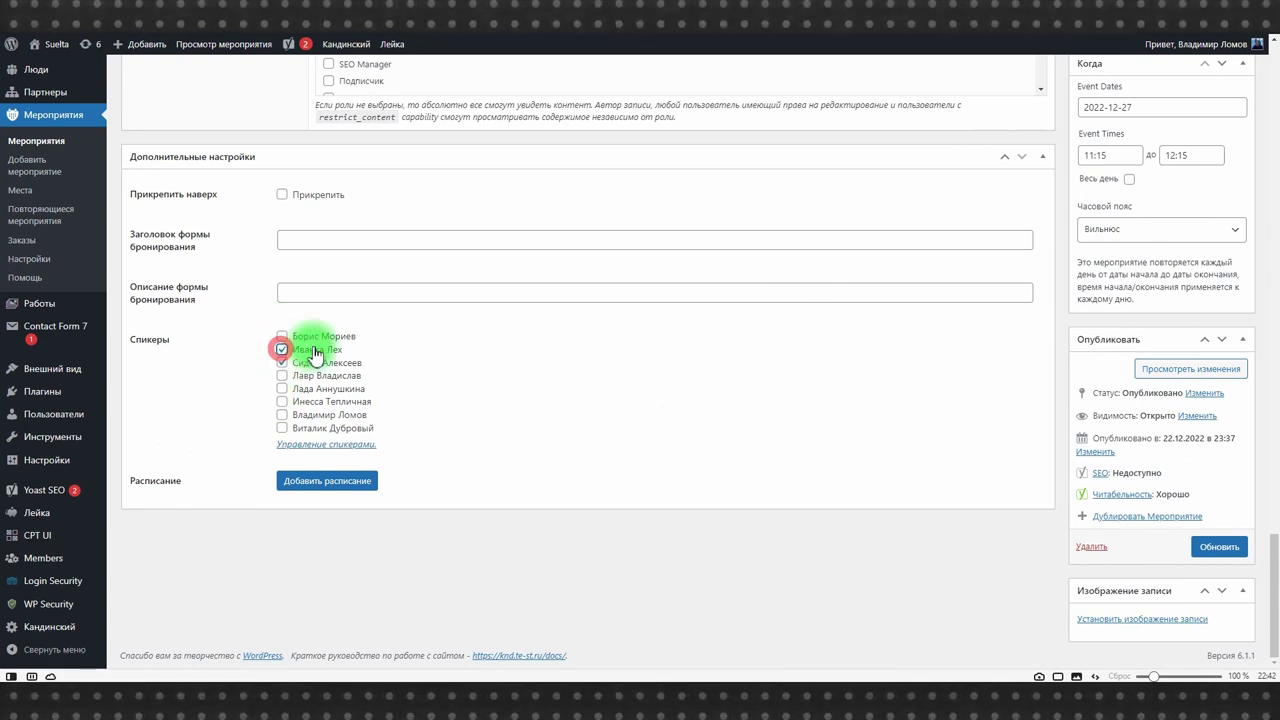
click(328, 446)
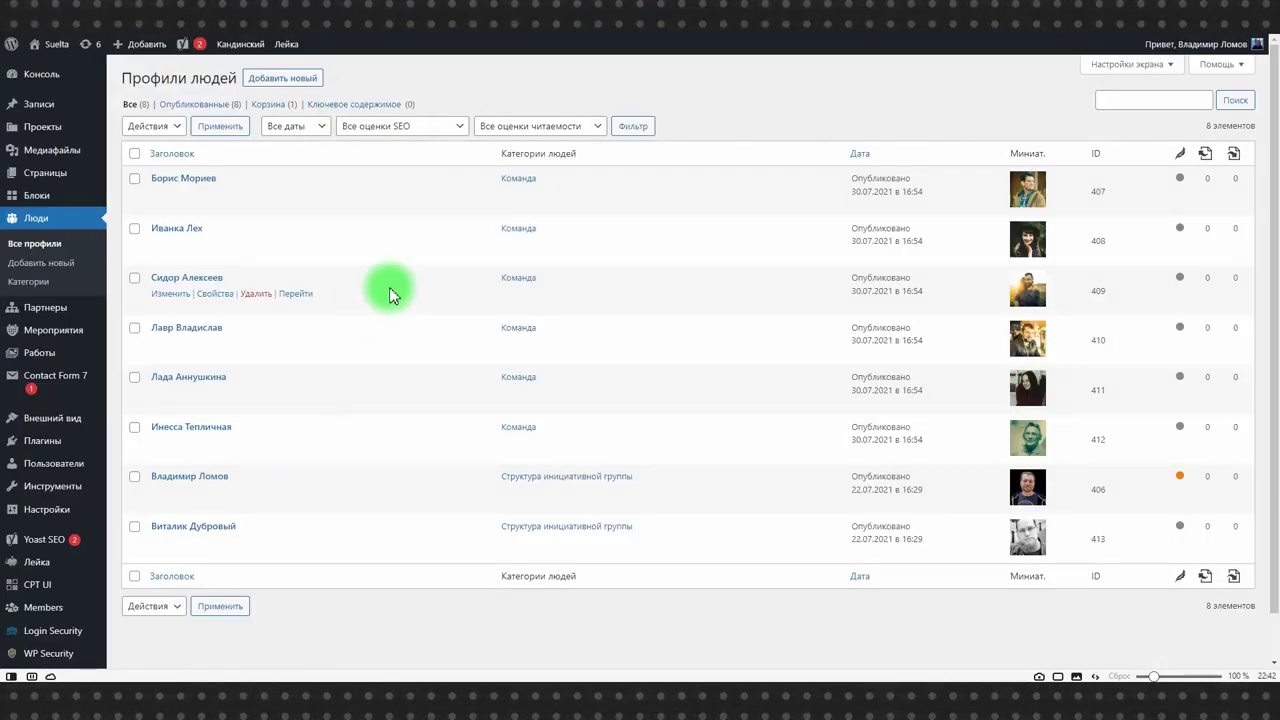
click(829, 60)
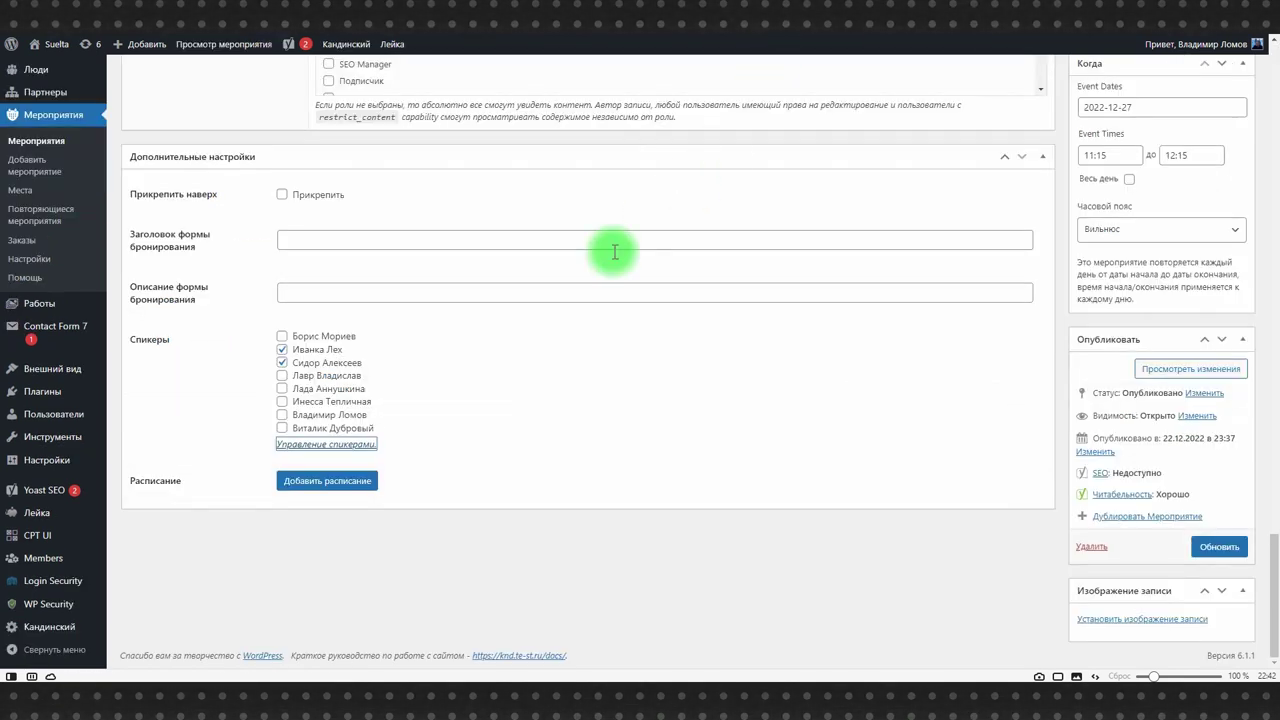
click(282, 362)
click(282, 349)
Add a schedule to the event with a 0:30 to 1:00 slot described as «Выступление» plus the speaker's surname
click(297, 483)
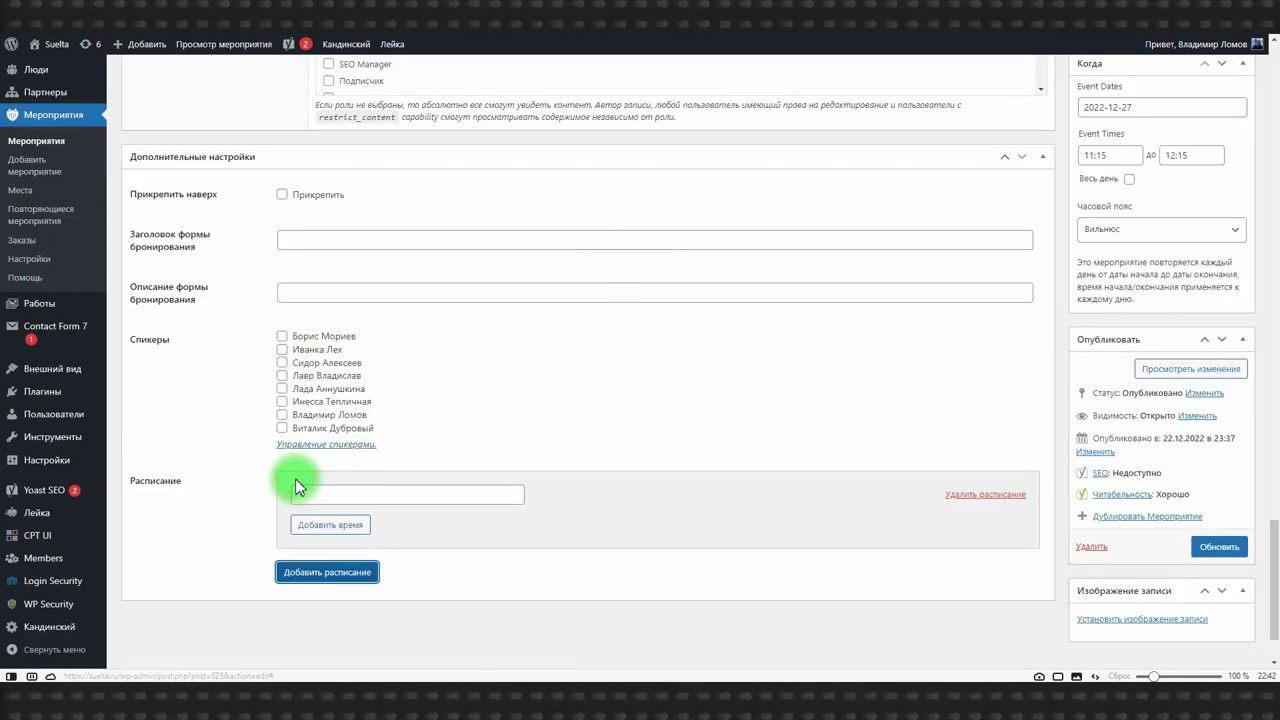
click(331, 524)
click(312, 545)
click(306, 586)
click(380, 535)
click(375, 598)
click(340, 558)
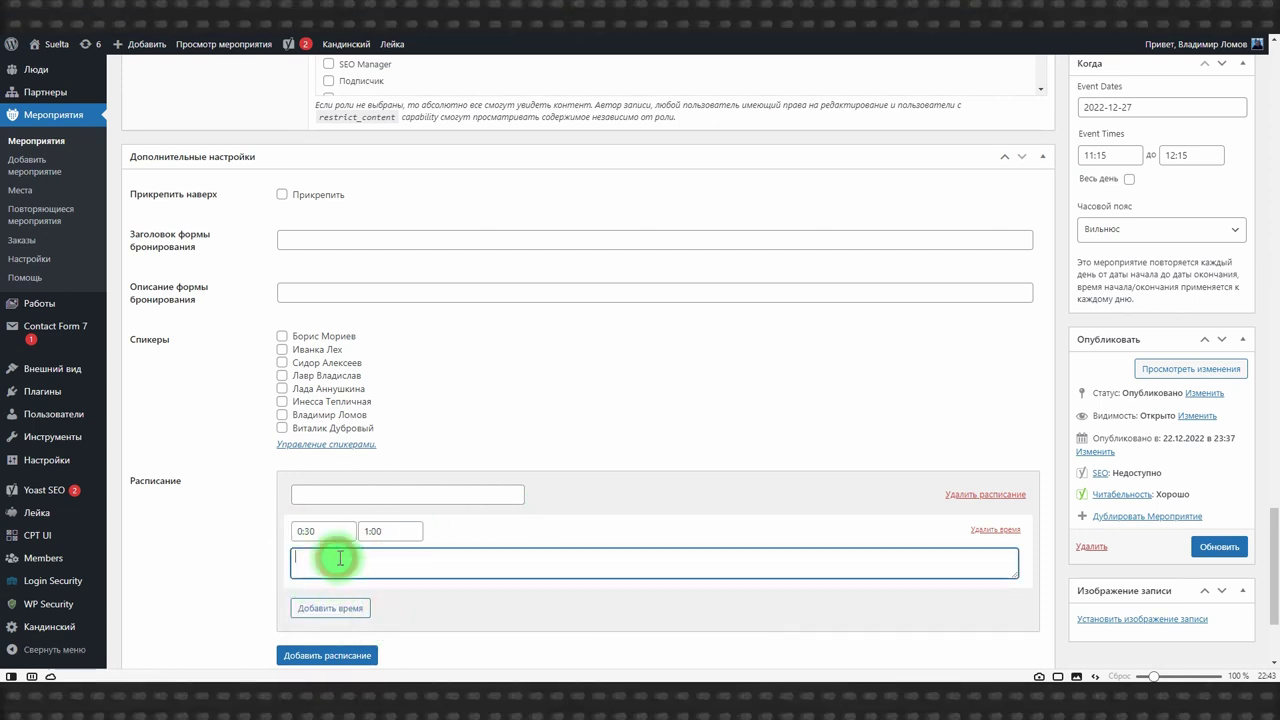
text(Выступление Сидорова)
click(625, 455)
Set the event's location type to «URL-адрес» and copy the share link of Grill London from Google Maps
scroll(615, 423, down, 2)
scroll(616, 420, up, 10)
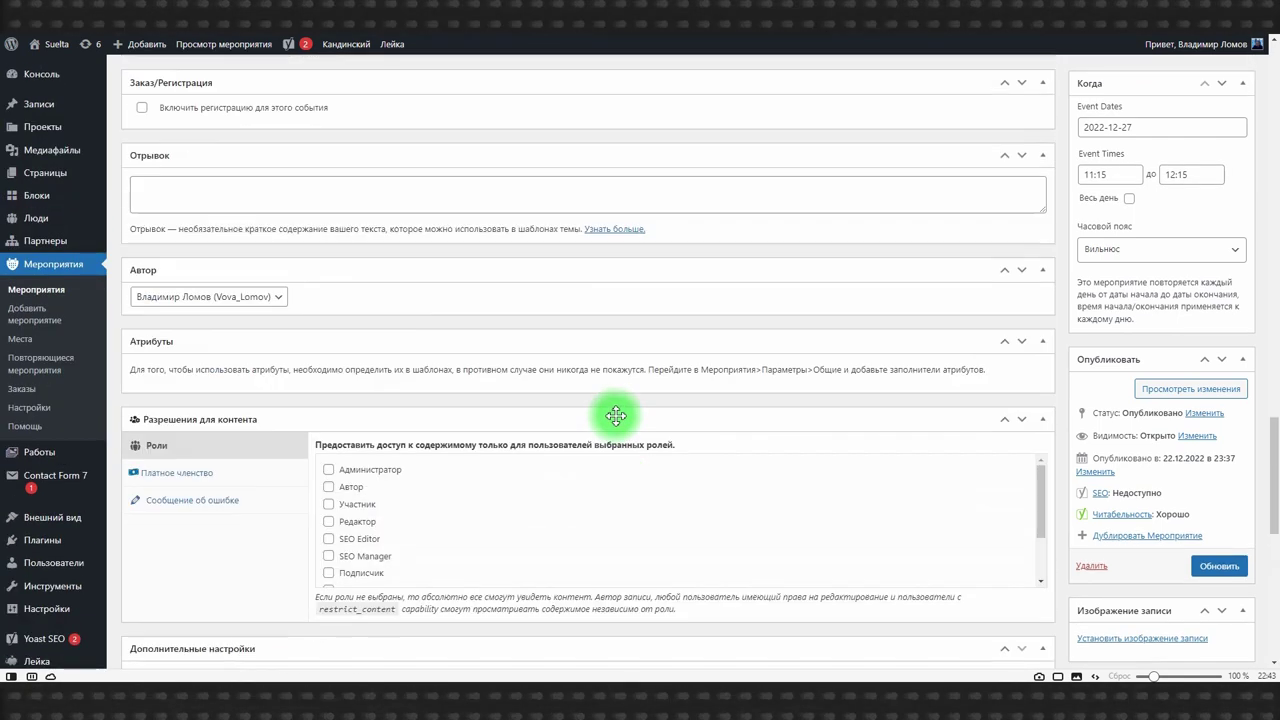
click(193, 497)
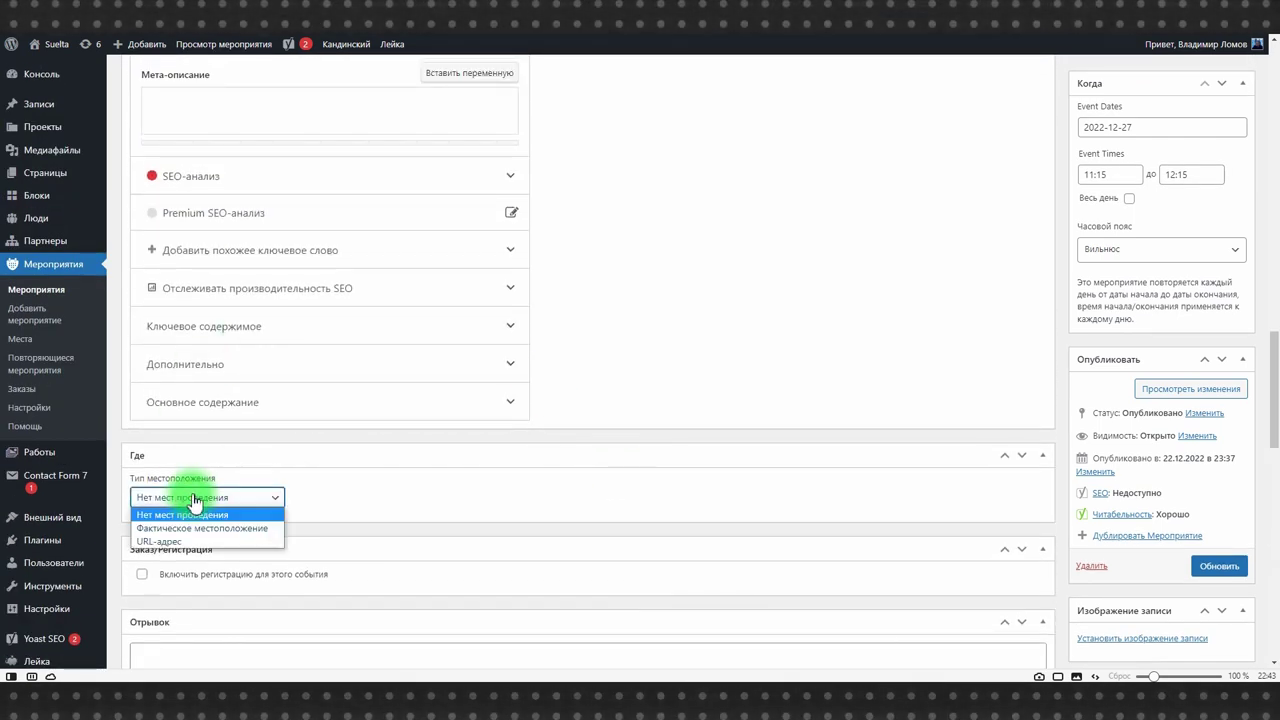
click(168, 540)
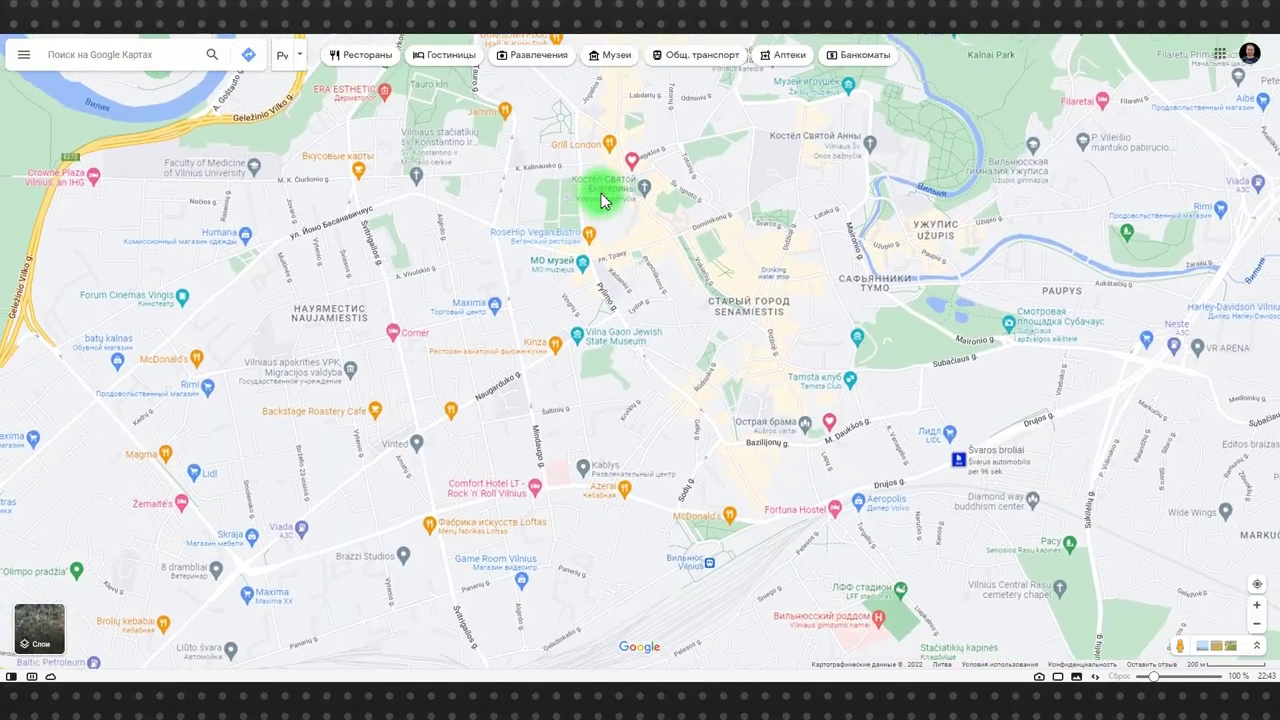
click(587, 132)
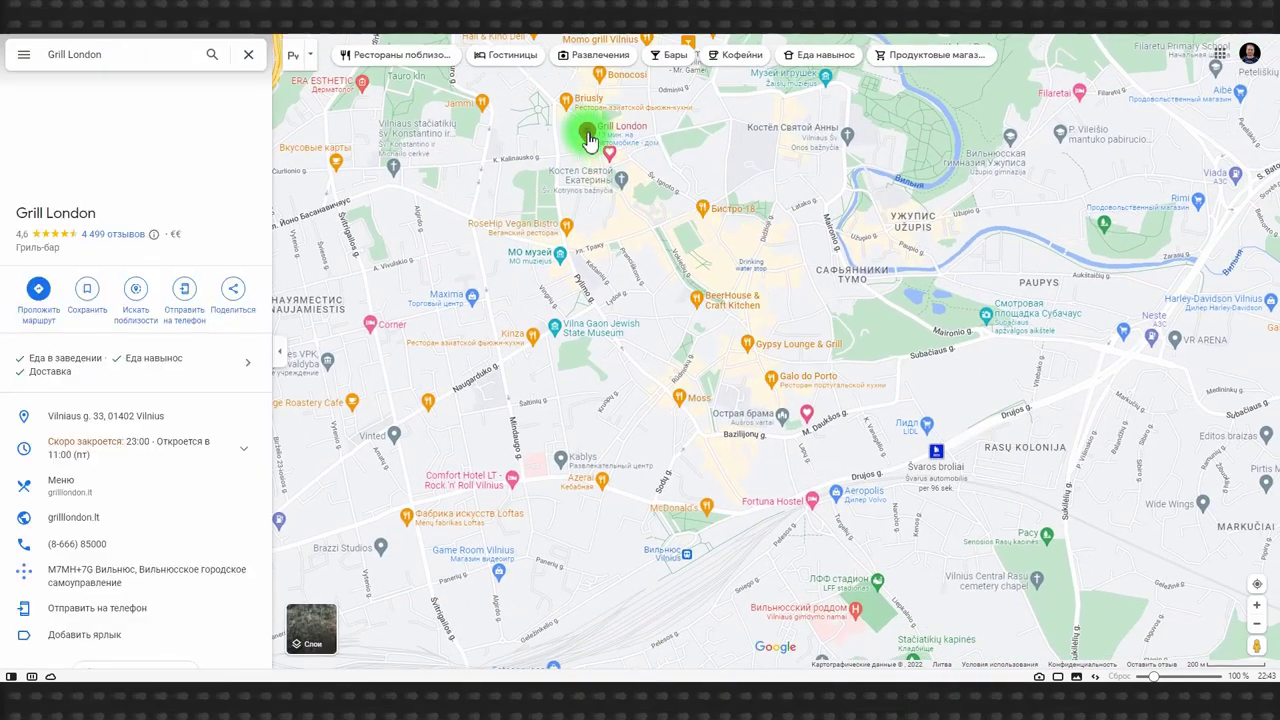
click(232, 288)
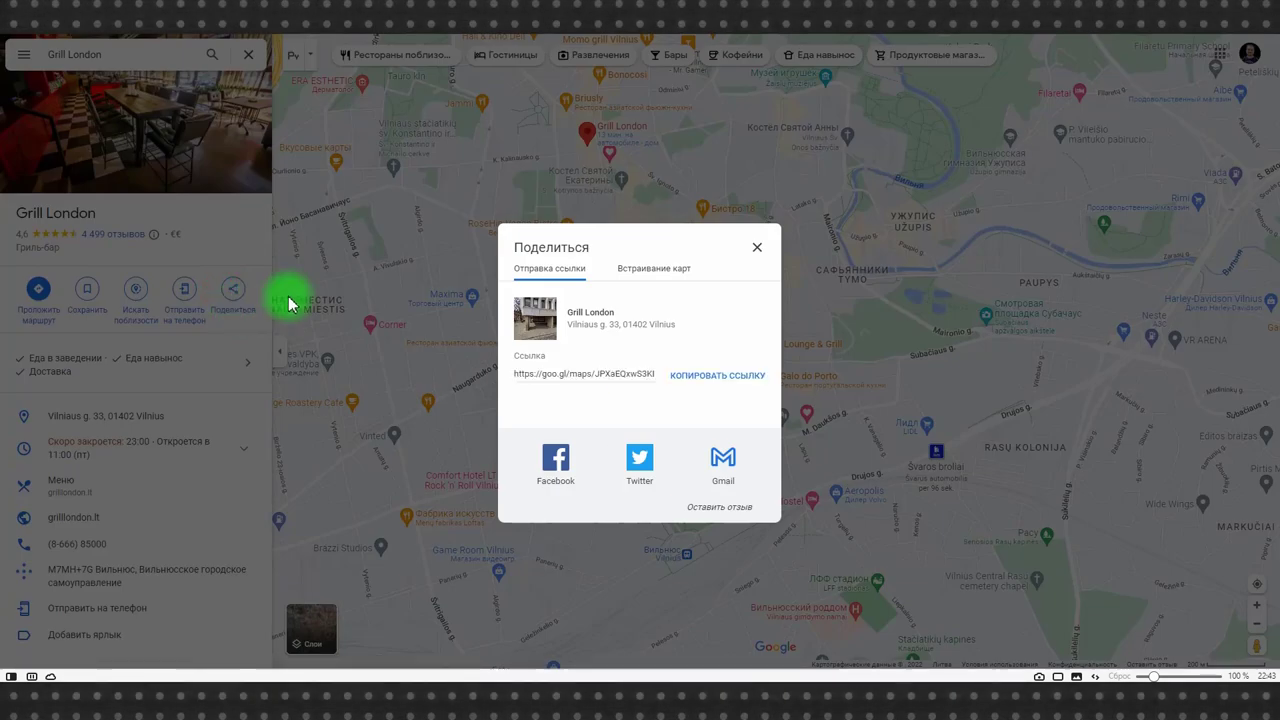
click(703, 377)
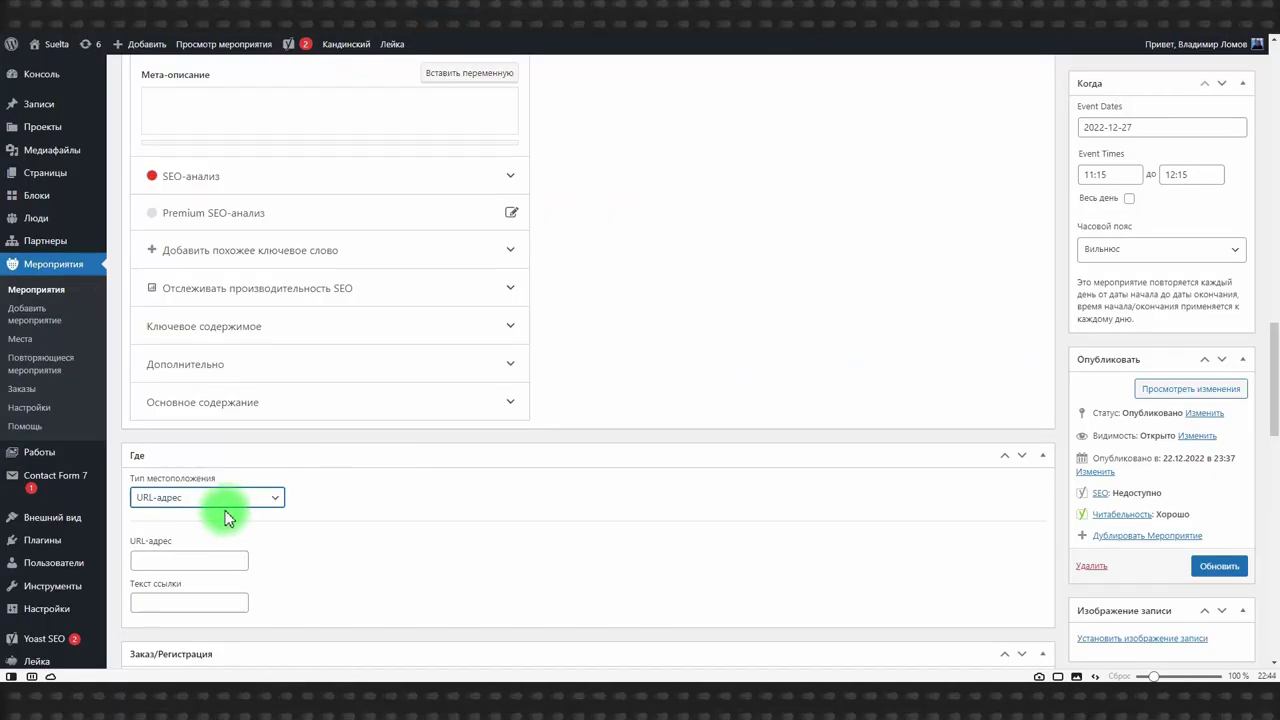
Enter the copied map link as the location URL with the link text «Посмотртеь на карте» and update the event
click(180, 560)
key(ctrl+v)
click(175, 601)
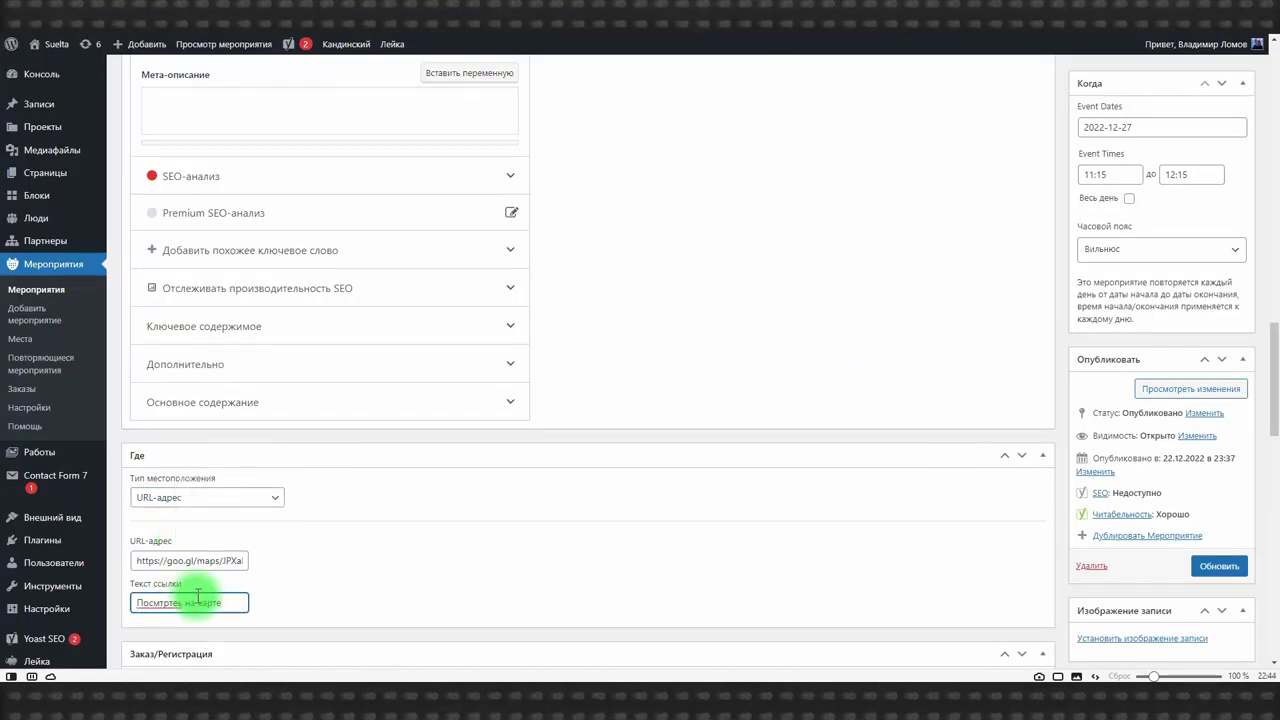
scroll(674, 546, up, 20)
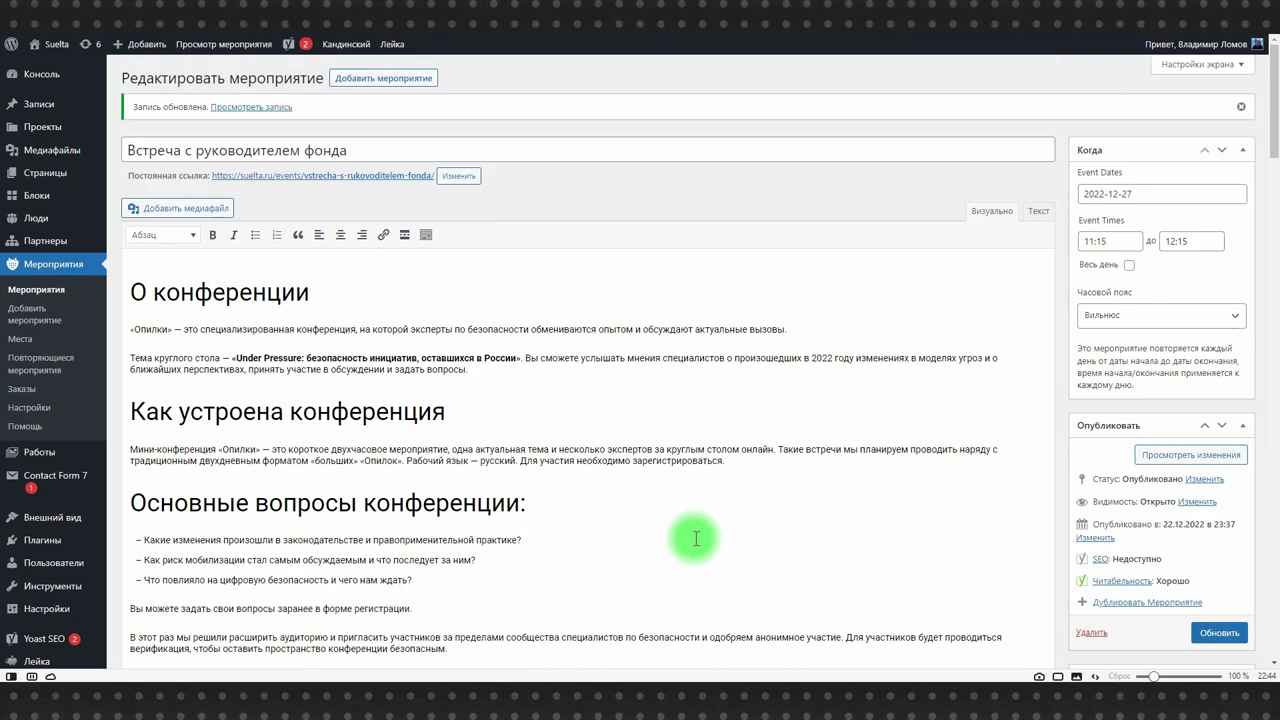
click(1218, 633)
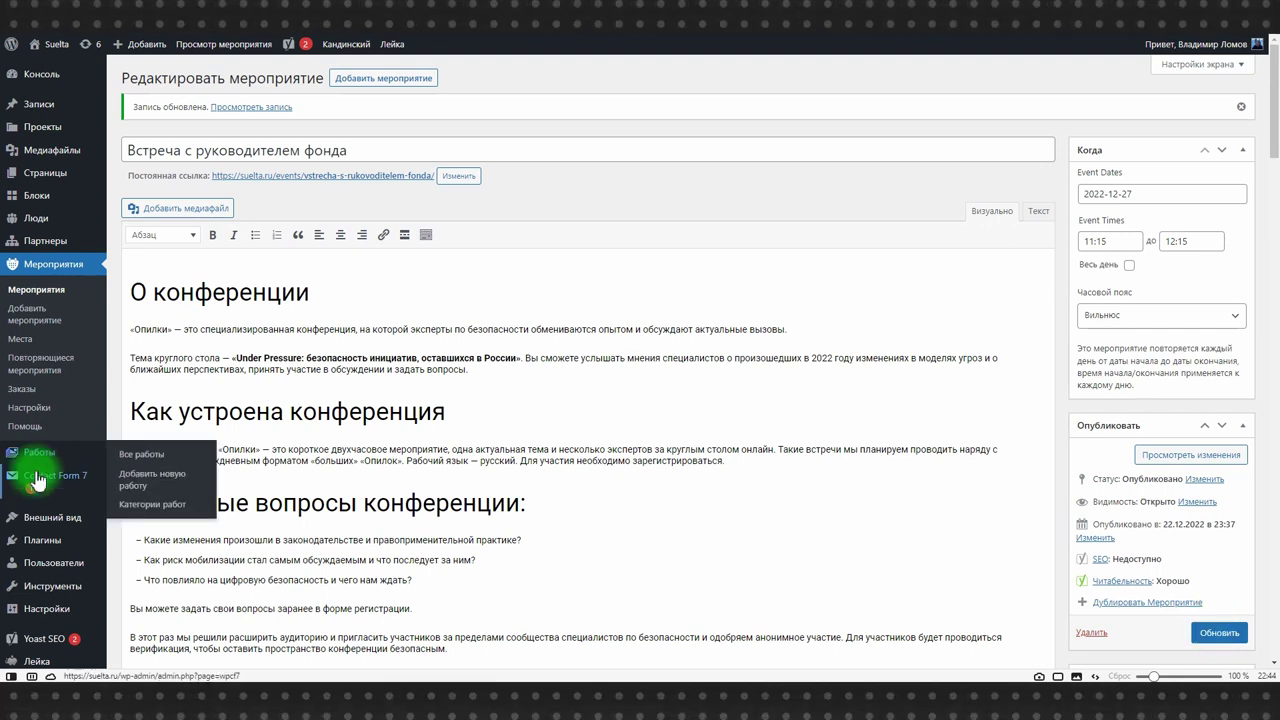
Add the Events page to the main menu with the link text «Мероприятия» and save the menu
mouse_move(42, 520)
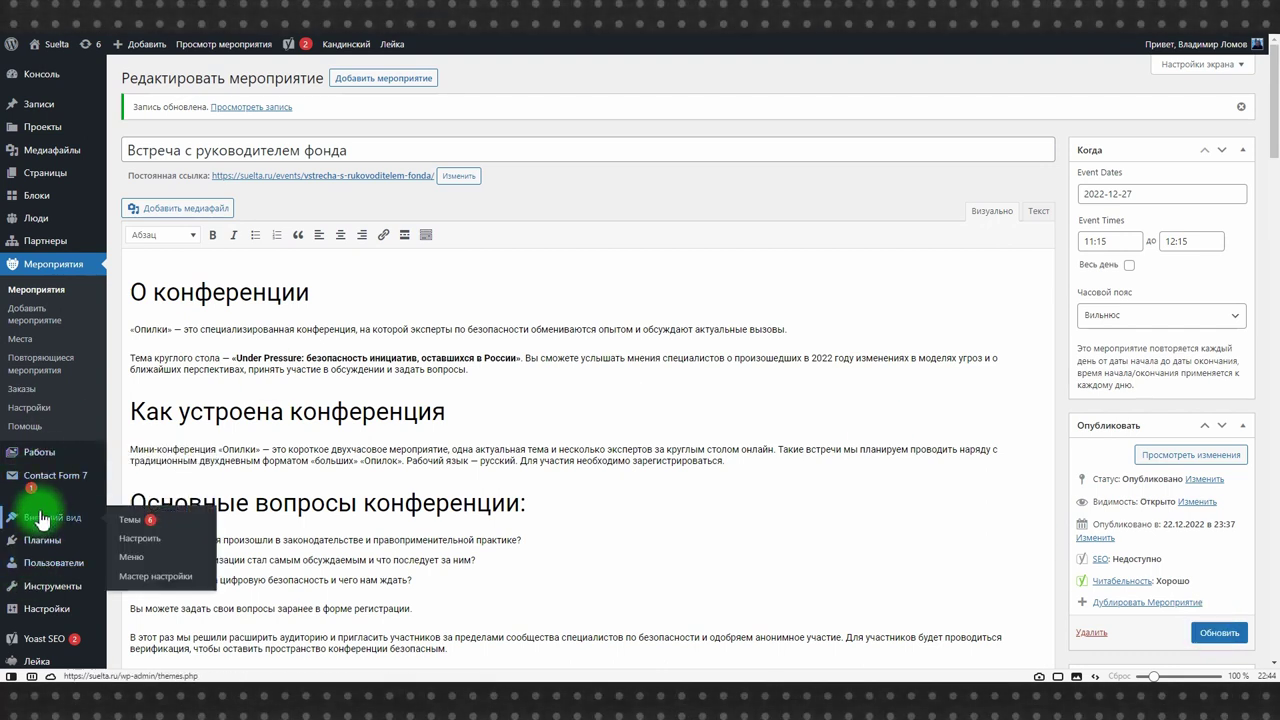
click(135, 557)
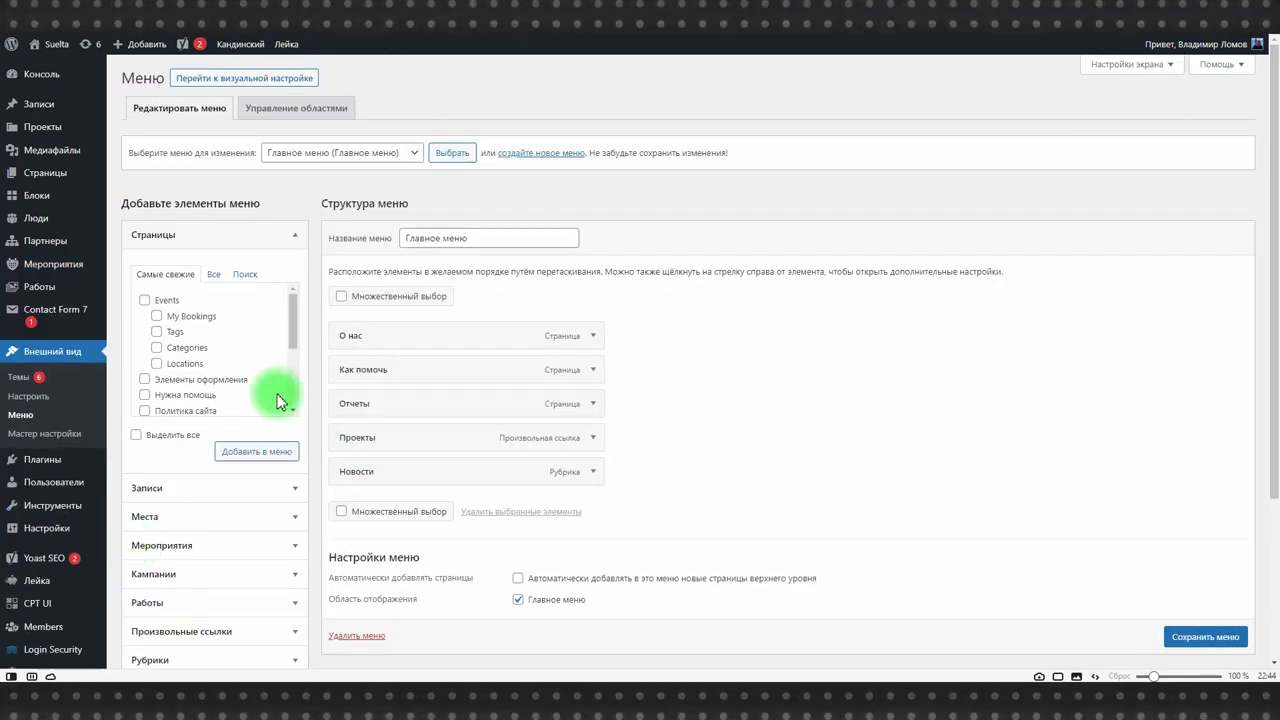
click(249, 454)
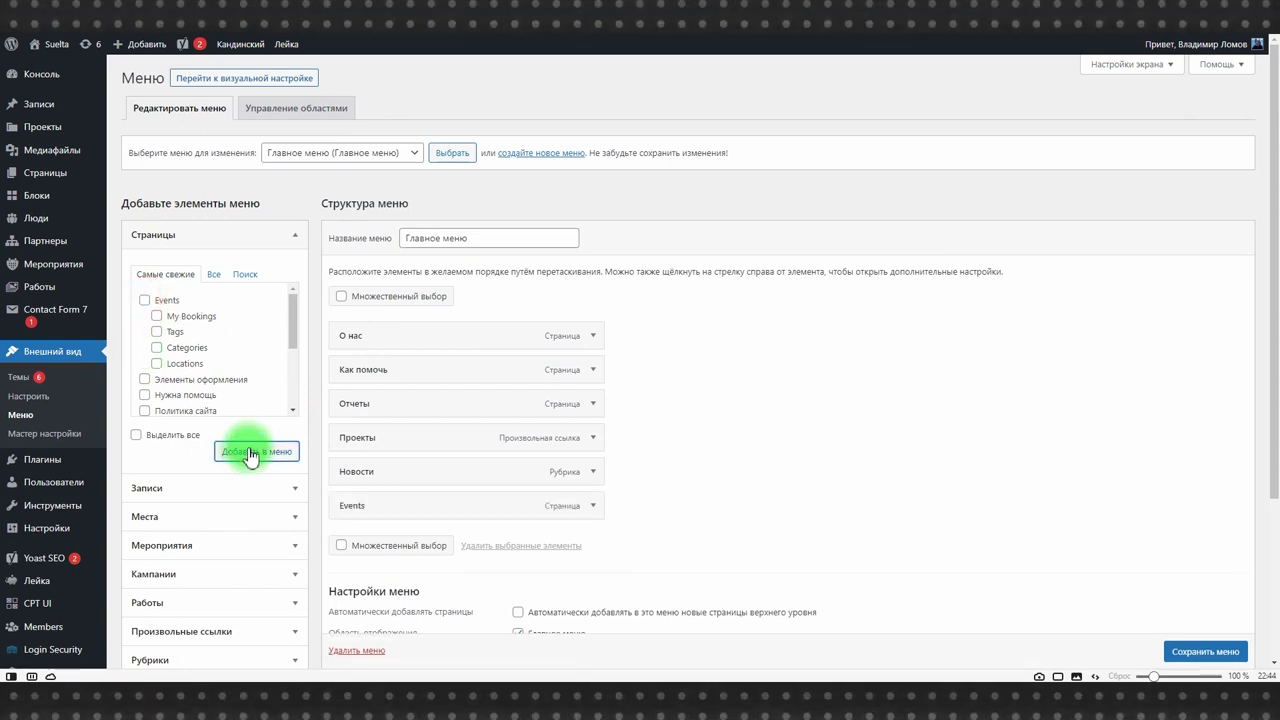
click(587, 514)
scroll(668, 513, down, 2)
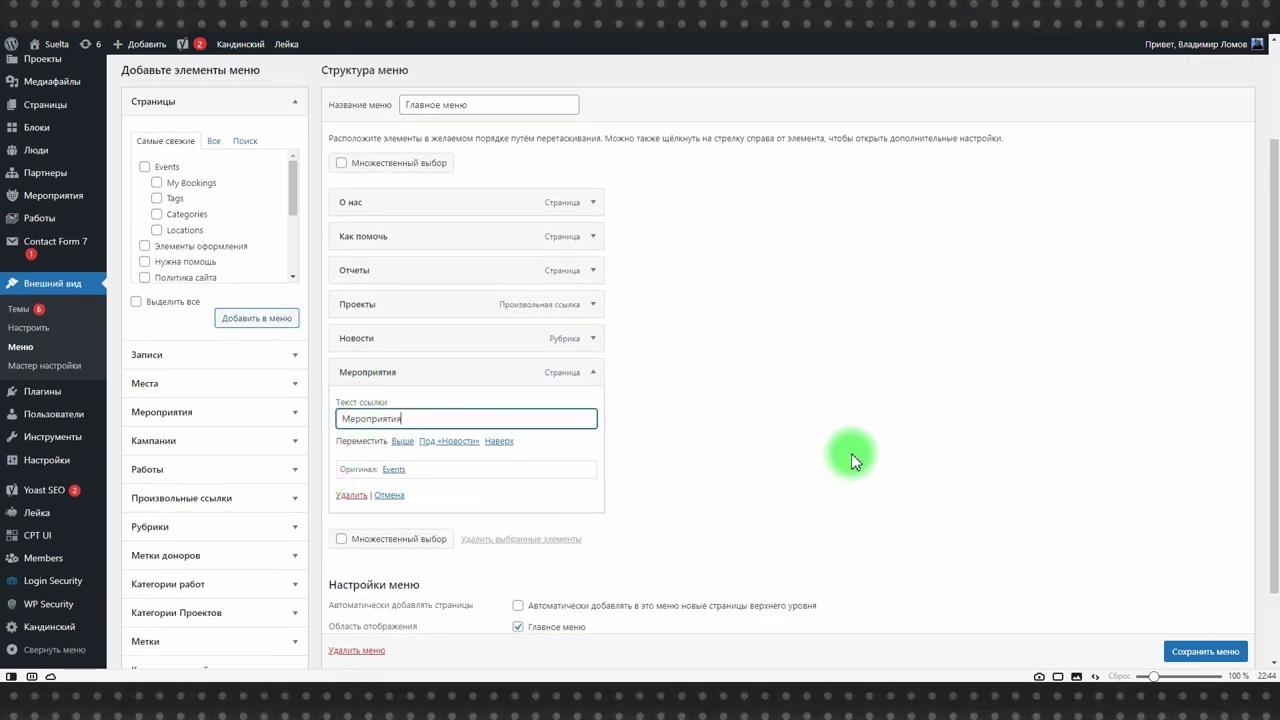
click(1201, 655)
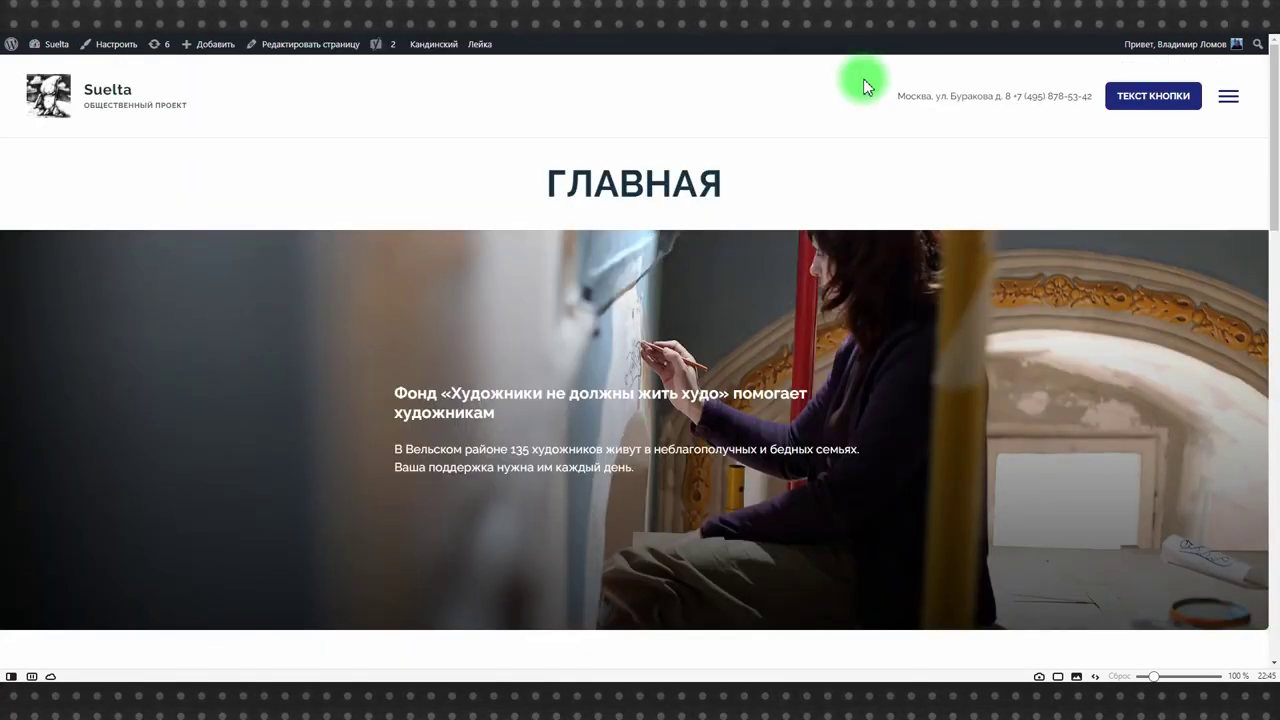
On the public site, go to the «Мероприятия» page and open the event «Встреча с руководителем фонда»
click(1228, 100)
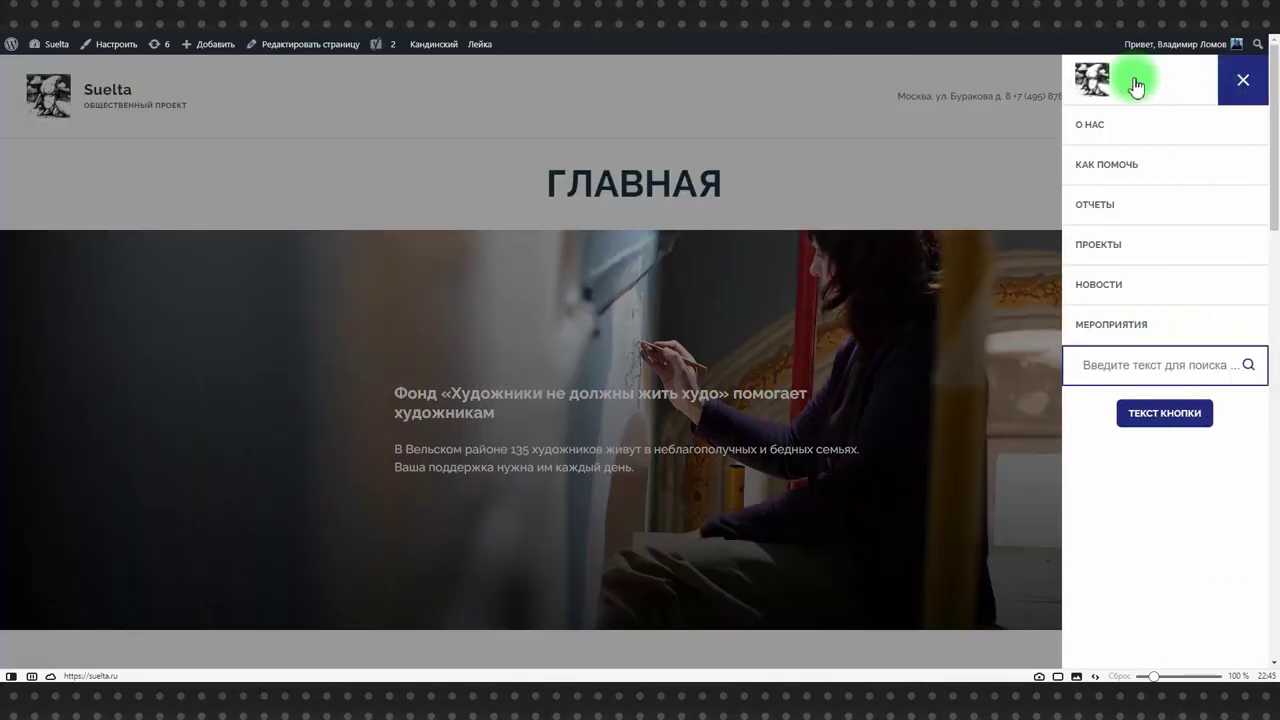
click(1130, 330)
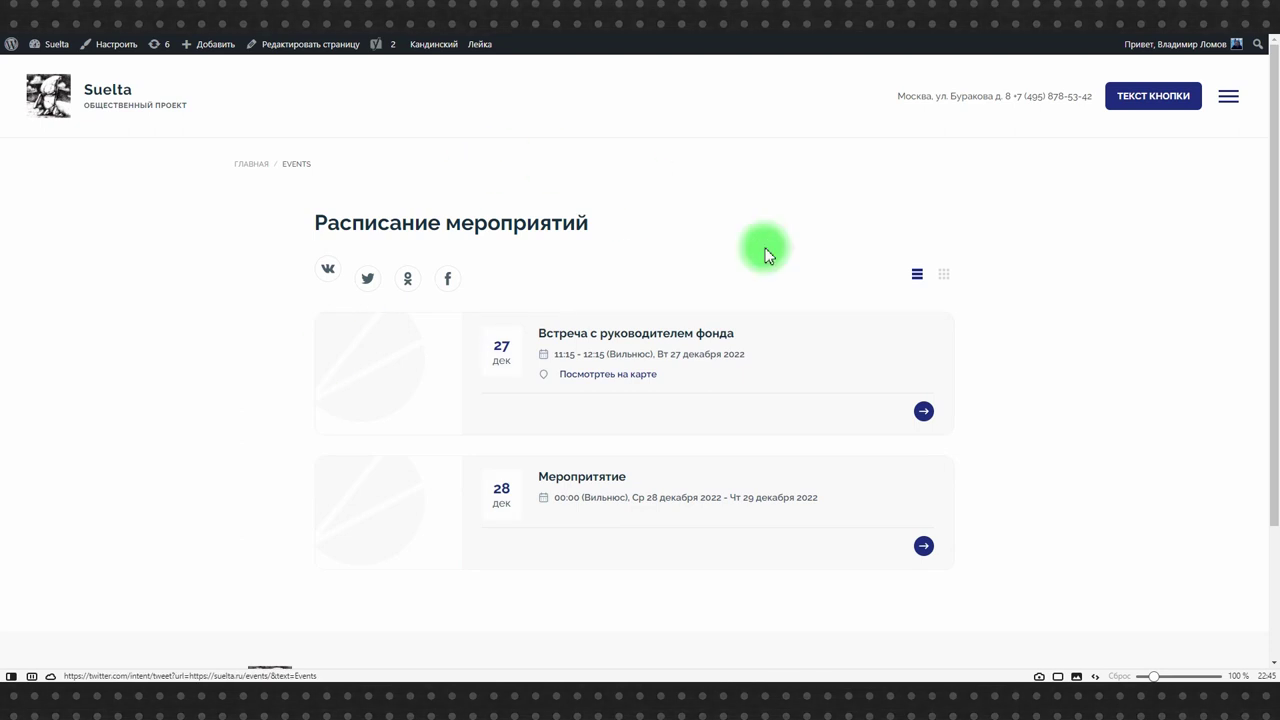
click(587, 337)
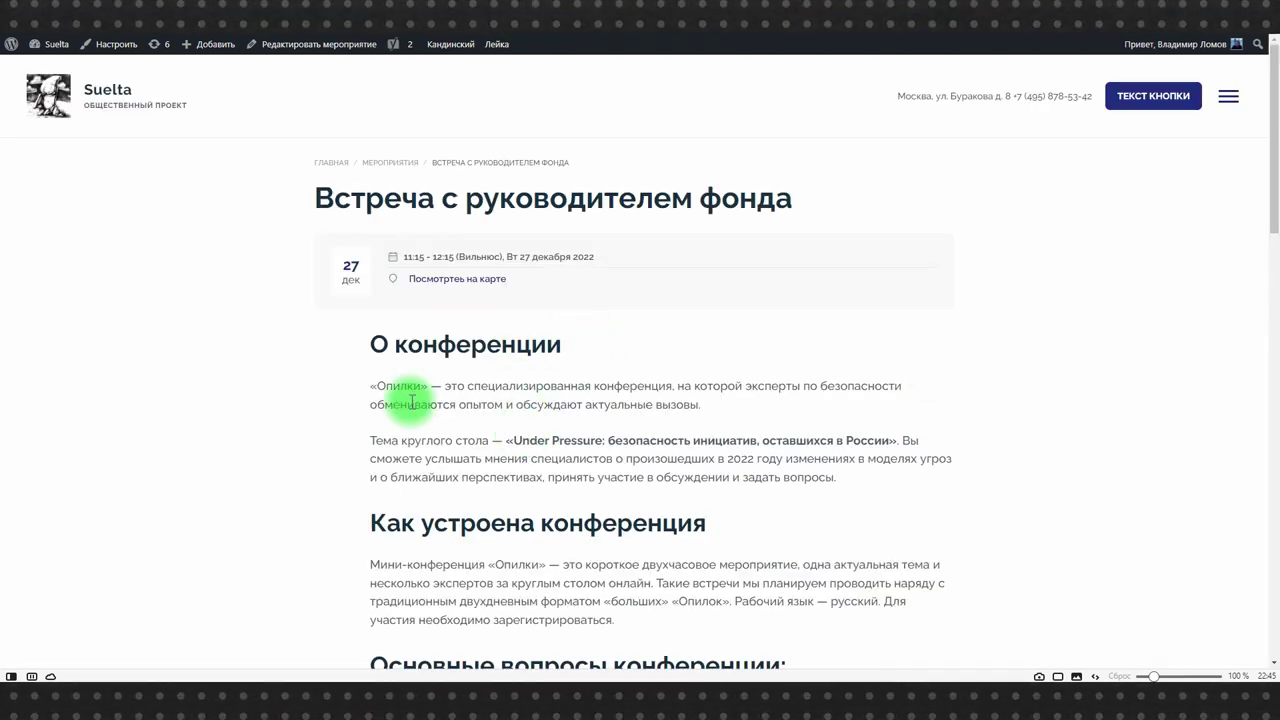
Review the published event page through to its schedule and check where its map link leads
scroll(851, 337, down, 8)
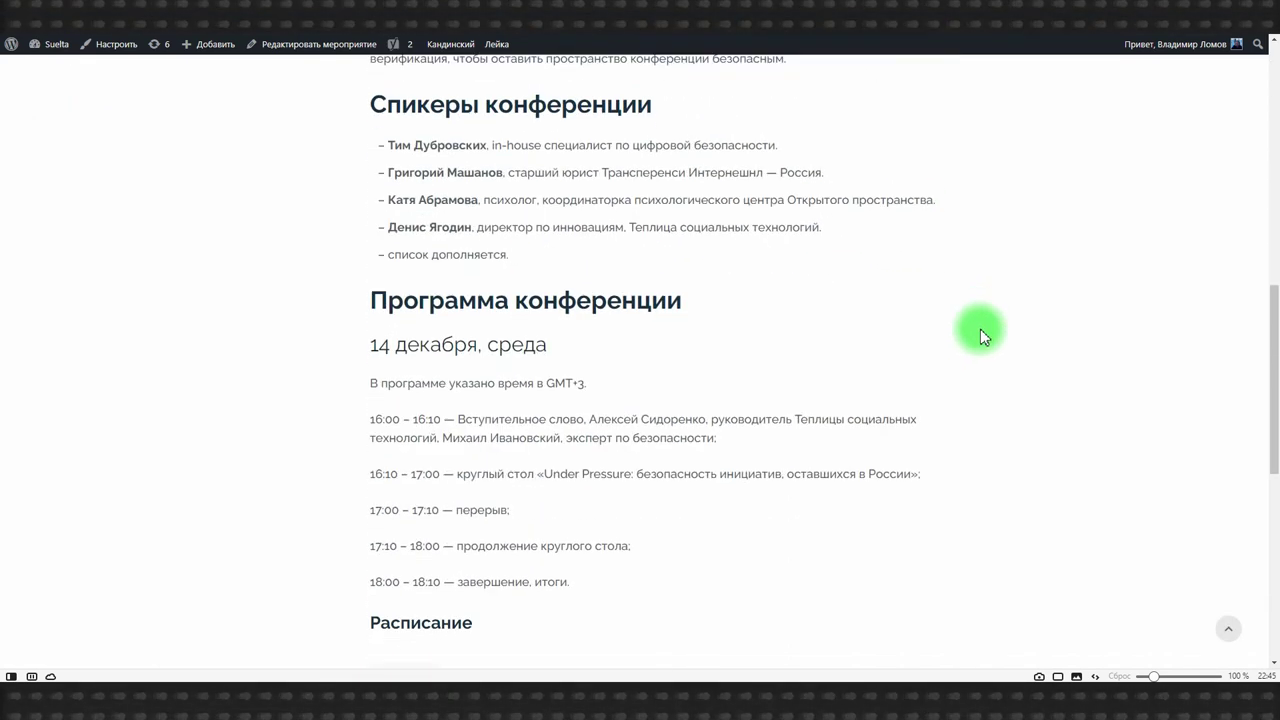
scroll(980, 333, down, 5)
scroll(462, 298, up, 1)
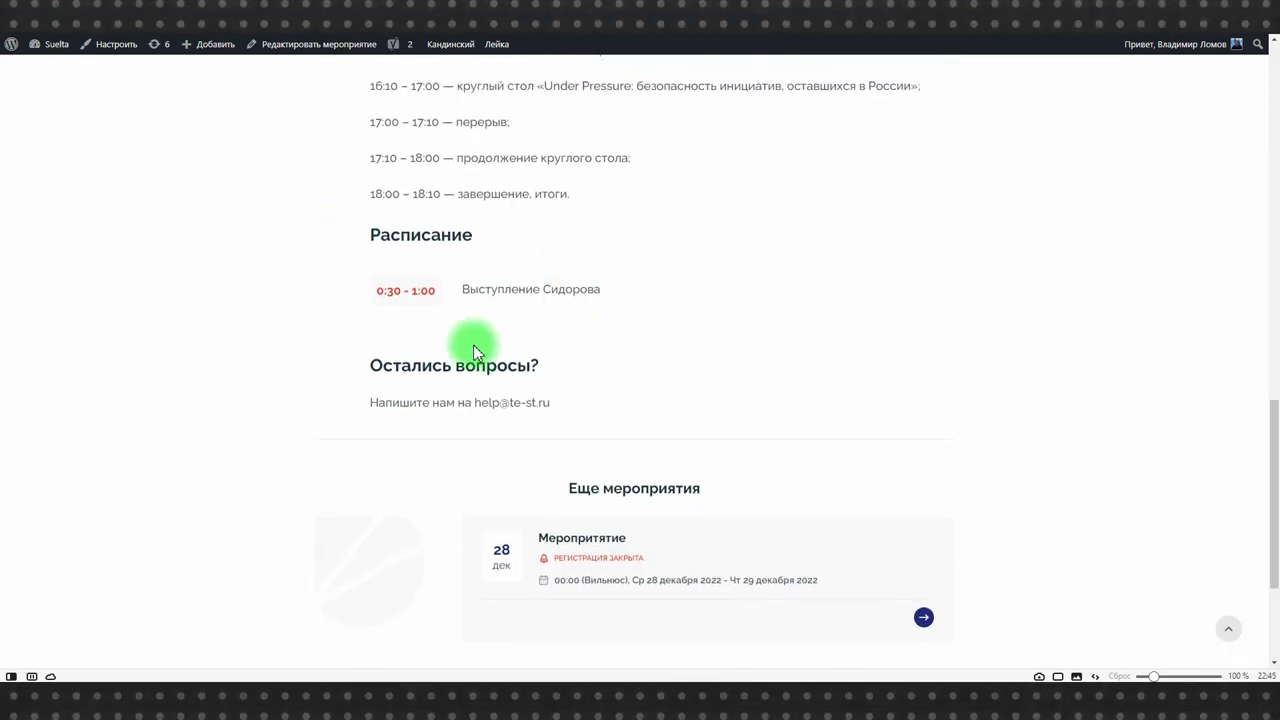
scroll(1086, 323, up, 4)
scroll(1088, 331, down, 6)
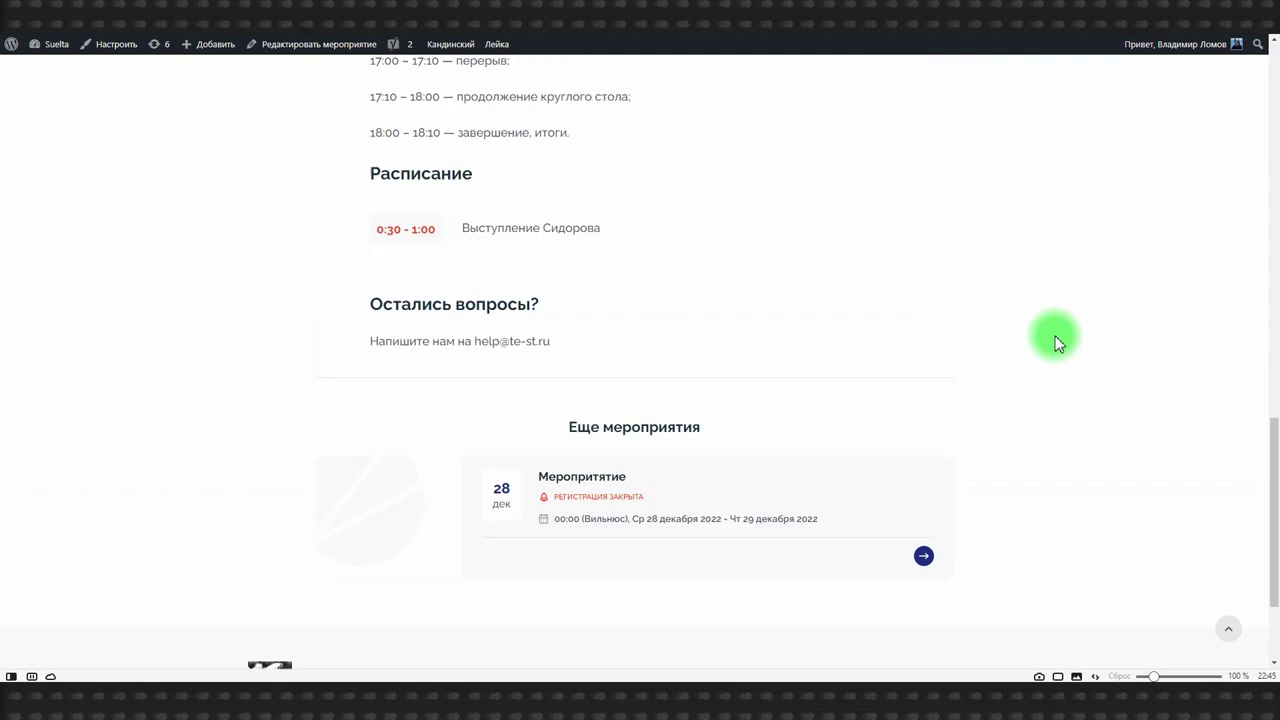
scroll(1117, 380, up, 15)
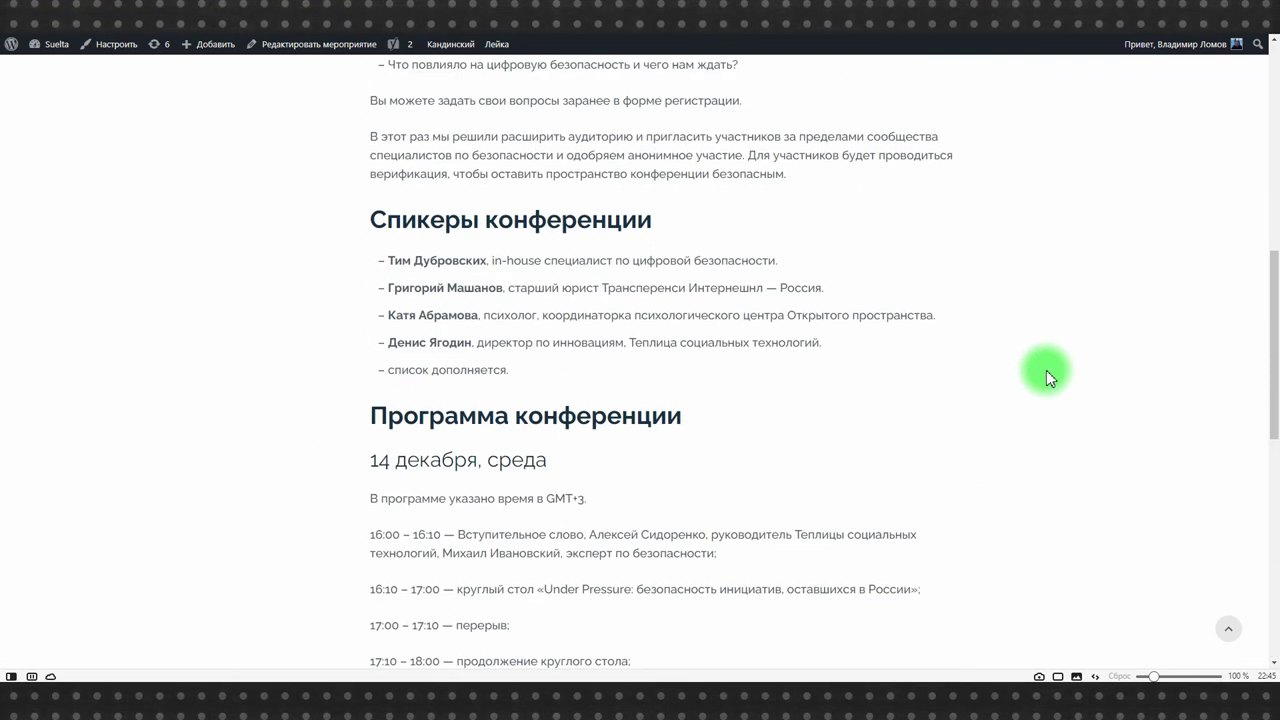
scroll(1046, 375, up, 1)
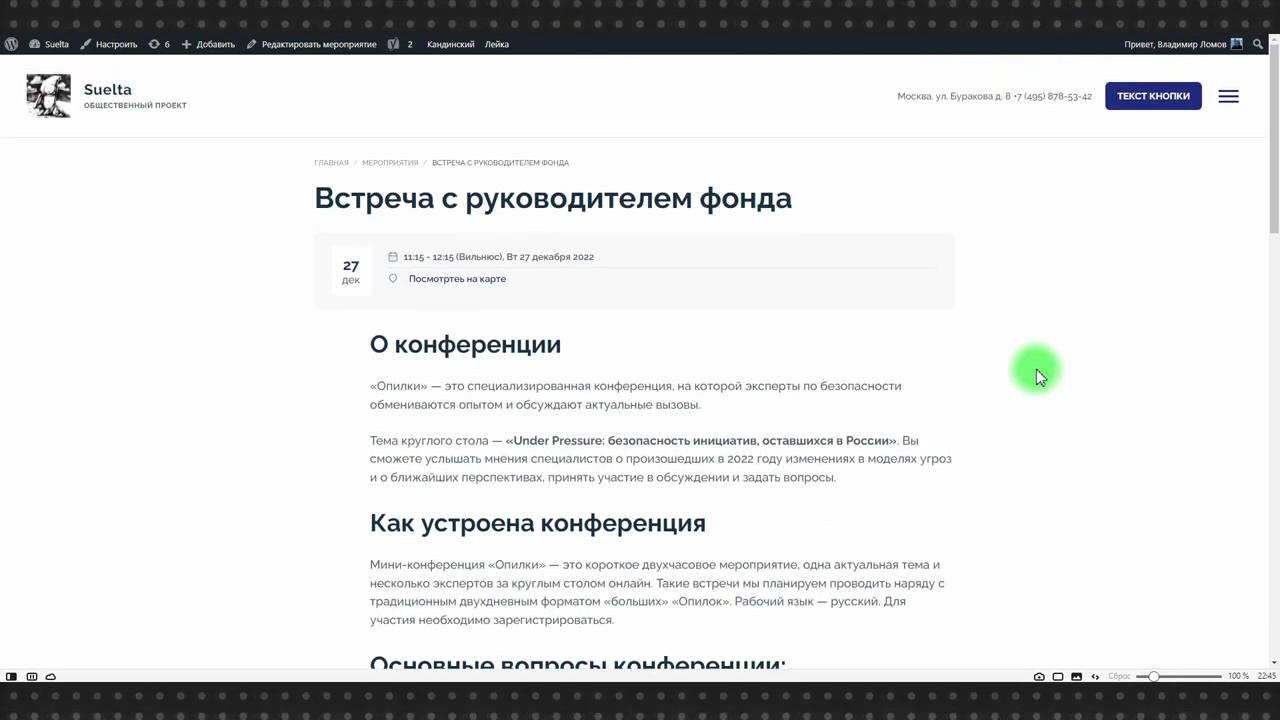
click(447, 280)
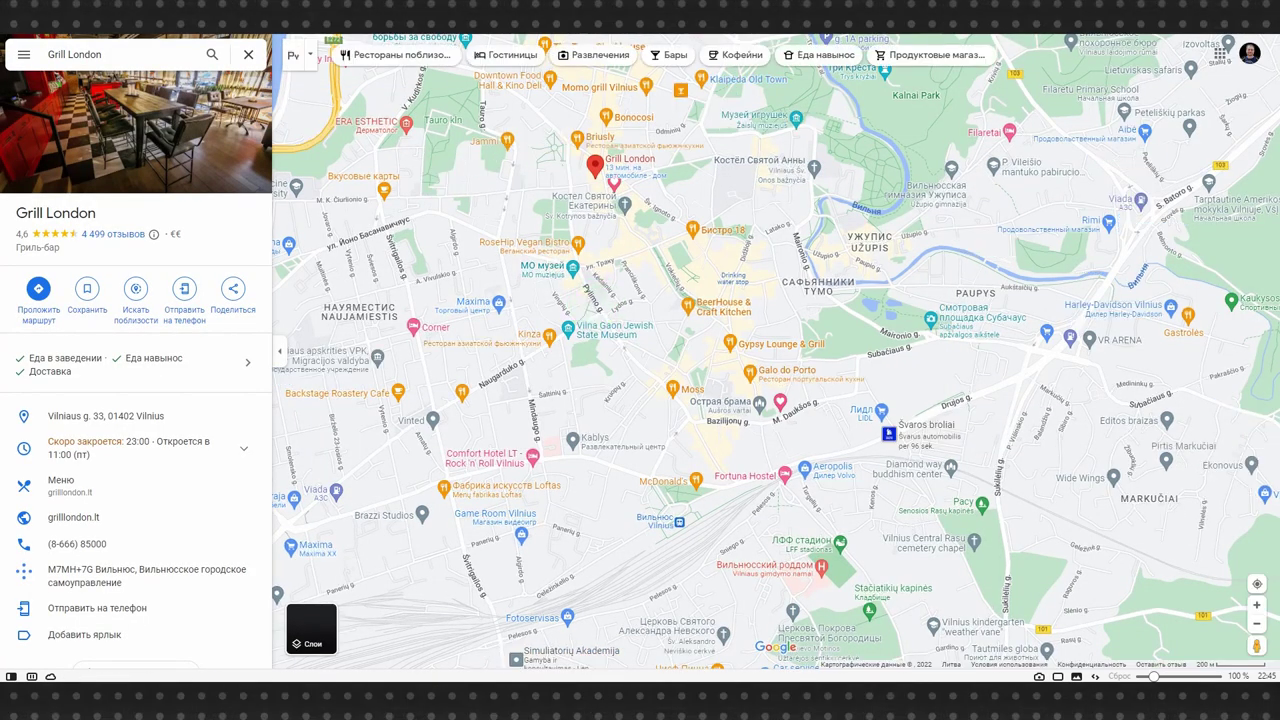
Return to the site administration and open the list of all events
click(765, 40)
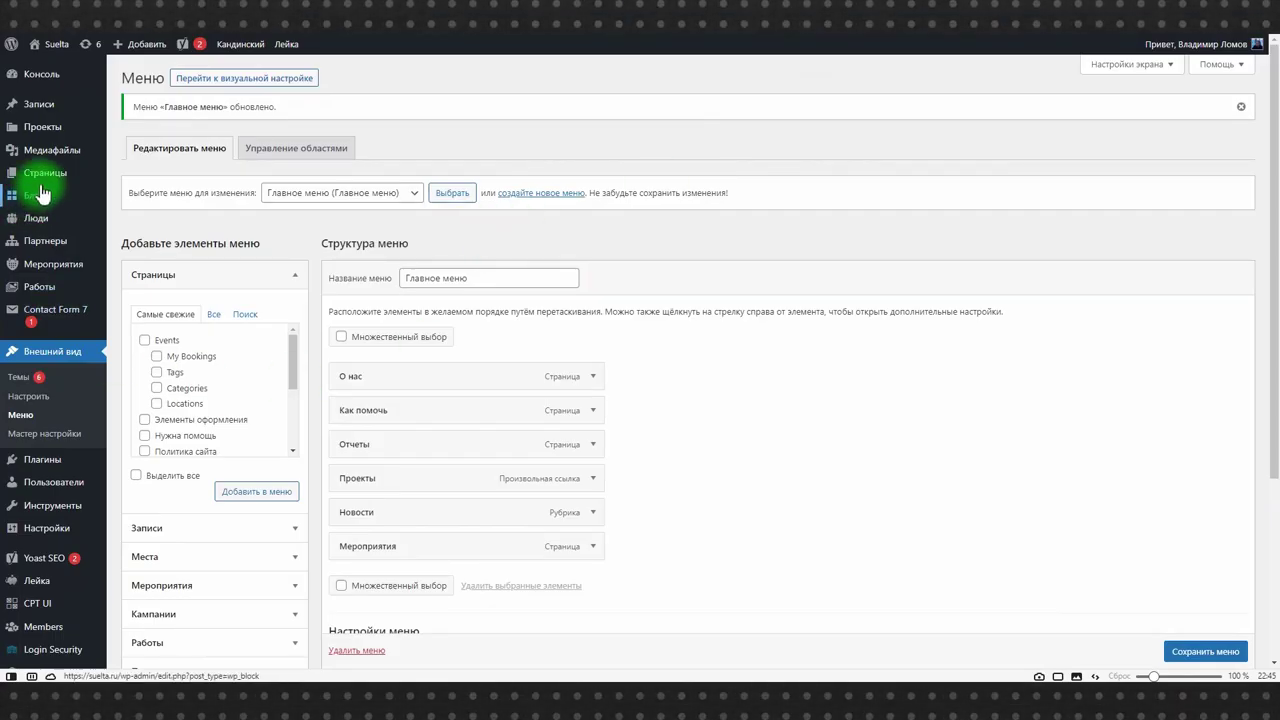
mouse_move(47, 270)
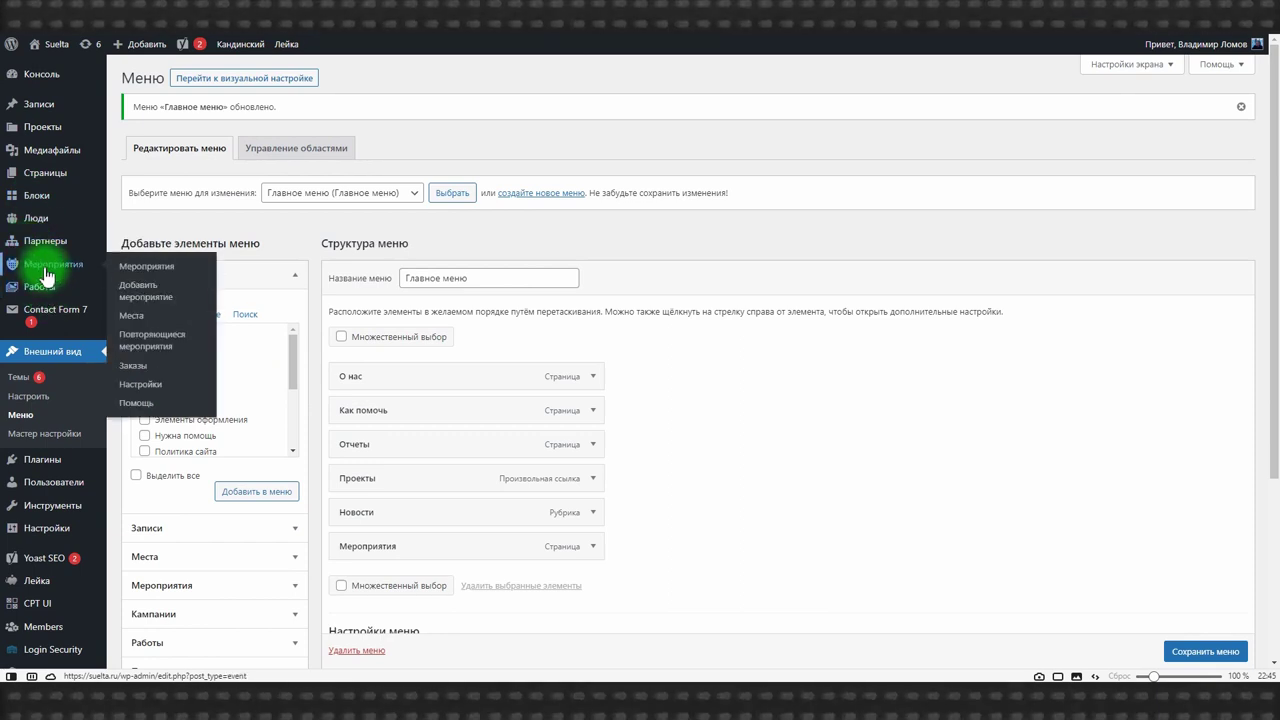
click(144, 272)
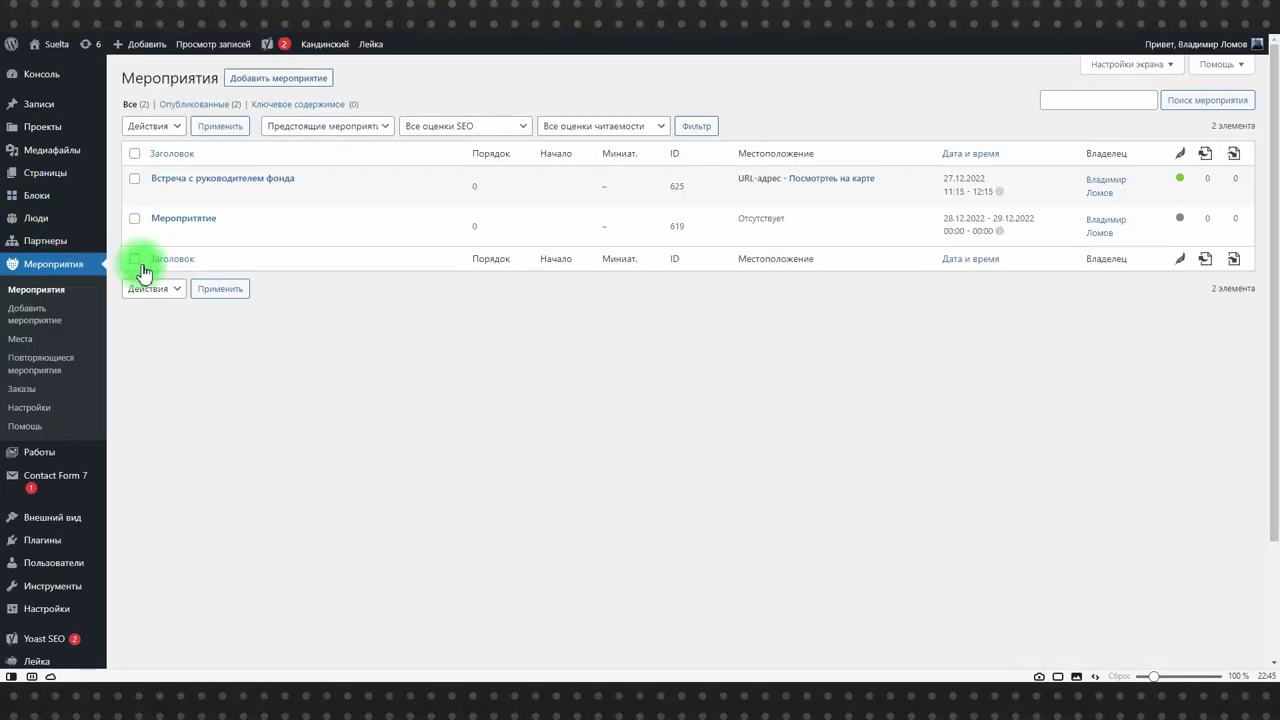